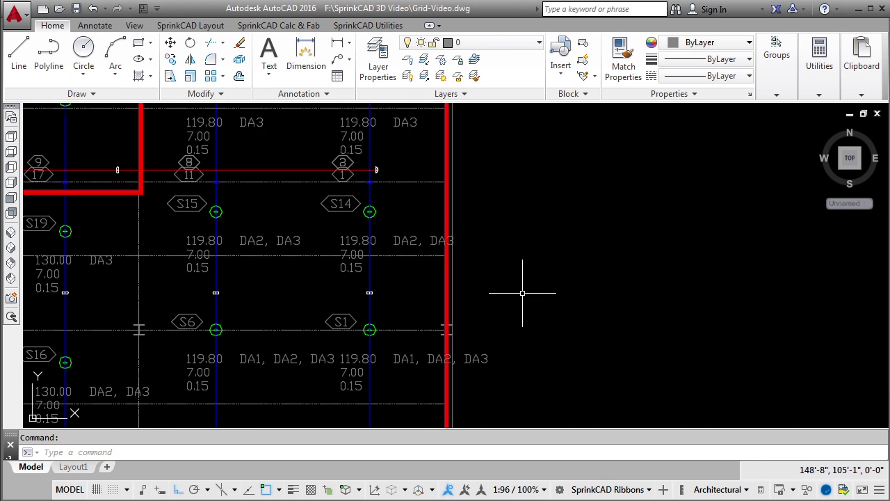
Examine the sprinkler grid in plan and in southwest isometric view, including the riser piping and ceiling office heads, and return to top view.
{"action": "scroll", "coordinate": [518, 284], "scroll_direction": "down", "scroll_amount": 5}
{"action": "middle_click_drag", "start_coordinate": [521, 295], "coordinate": [386, 277]}
{"action": "scroll", "coordinate": [389, 275], "scroll_direction": "up", "scroll_amount": 5}
{"action": "scroll", "coordinate": [389, 275], "scroll_direction": "up", "scroll_amount": 2}
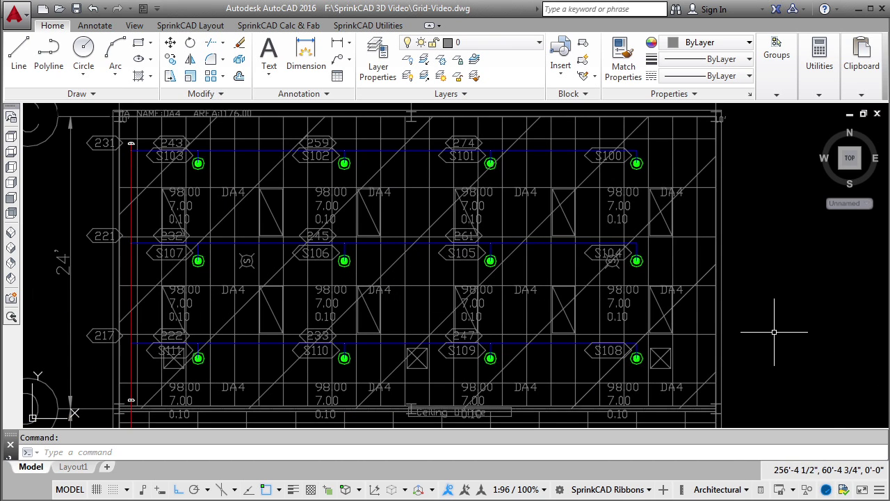
{"action": "left_click", "coordinate": [10, 236]}
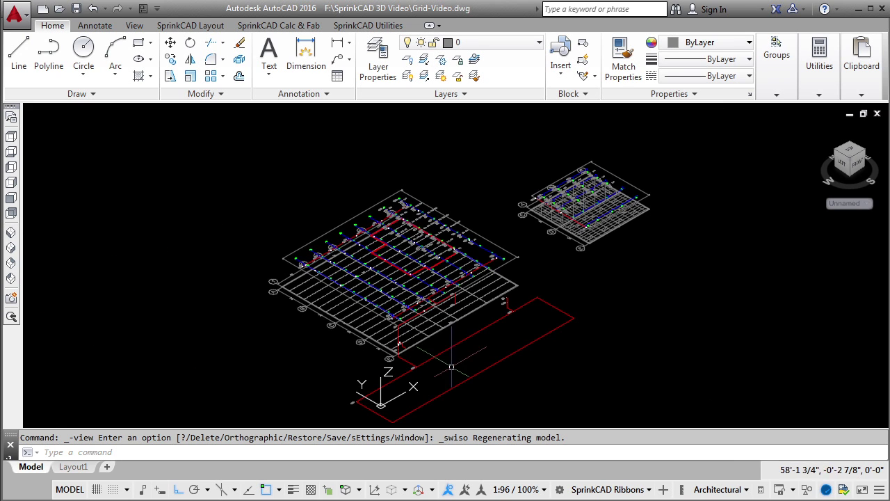
{"action": "scroll", "coordinate": [372, 278], "scroll_direction": "up", "scroll_amount": 7}
{"action": "scroll", "coordinate": [453, 235], "scroll_direction": "down", "scroll_amount": 2}
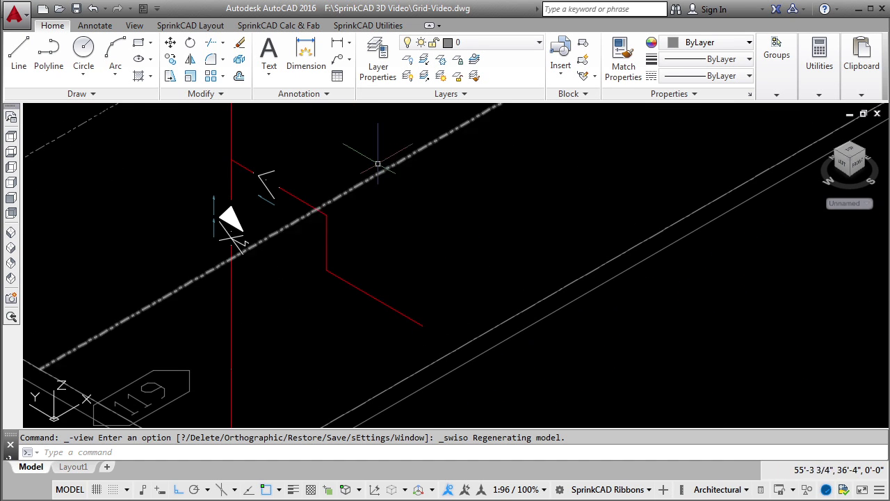
{"action": "scroll", "coordinate": [222, 350], "scroll_direction": "up", "scroll_amount": 4}
{"action": "scroll", "coordinate": [292, 372], "scroll_direction": "down", "scroll_amount": 2}
{"action": "scroll", "coordinate": [334, 144], "scroll_direction": "up", "scroll_amount": 4}
{"action": "scroll", "coordinate": [456, 154], "scroll_direction": "down", "scroll_amount": 3}
{"action": "scroll", "coordinate": [379, 366], "scroll_direction": "up", "scroll_amount": 2}
{"action": "scroll", "coordinate": [795, 224], "scroll_direction": "up", "scroll_amount": 1}
{"action": "scroll", "coordinate": [656, 254], "scroll_direction": "down", "scroll_amount": 3}
{"action": "scroll", "coordinate": [661, 262], "scroll_direction": "down", "scroll_amount": 3}
{"action": "middle_click_drag", "start_coordinate": [695, 278], "coordinate": [434, 282]}
{"action": "scroll", "coordinate": [434, 283], "scroll_direction": "up", "scroll_amount": 4}
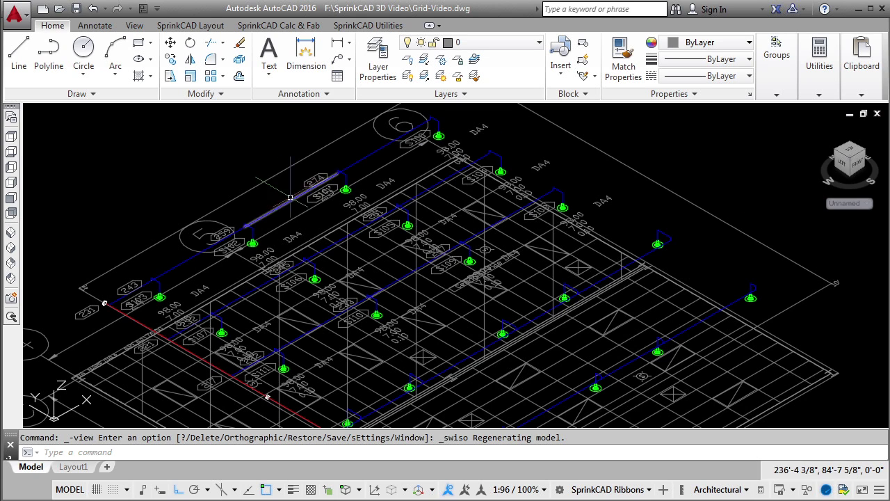
{"action": "left_click", "coordinate": [11, 136]}
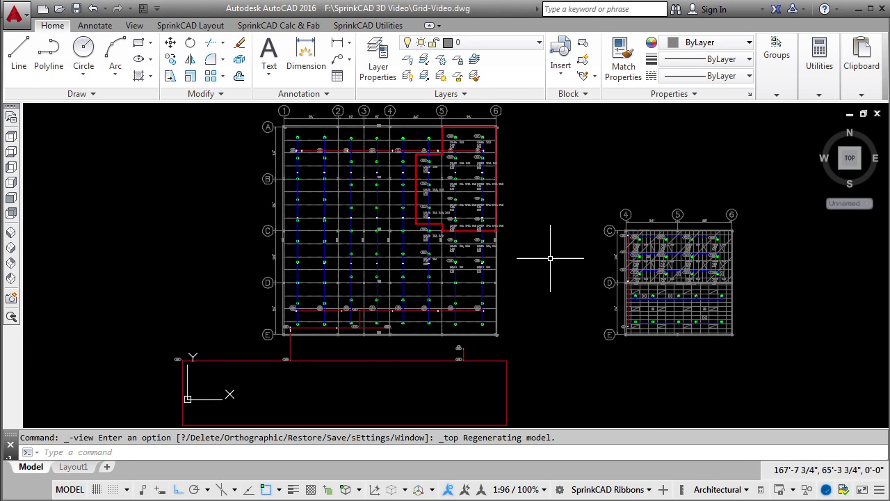
{"action": "left_click", "coordinate": [205, 28]}
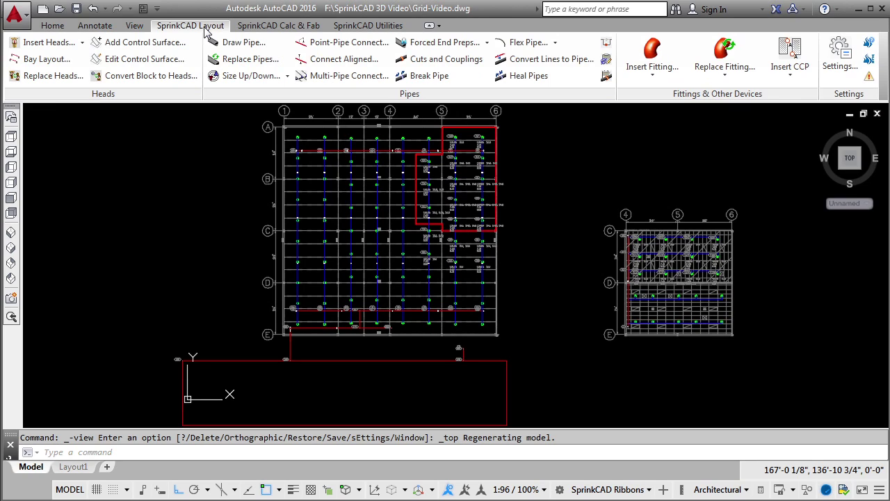
{"action": "left_click", "coordinate": [298, 27]}
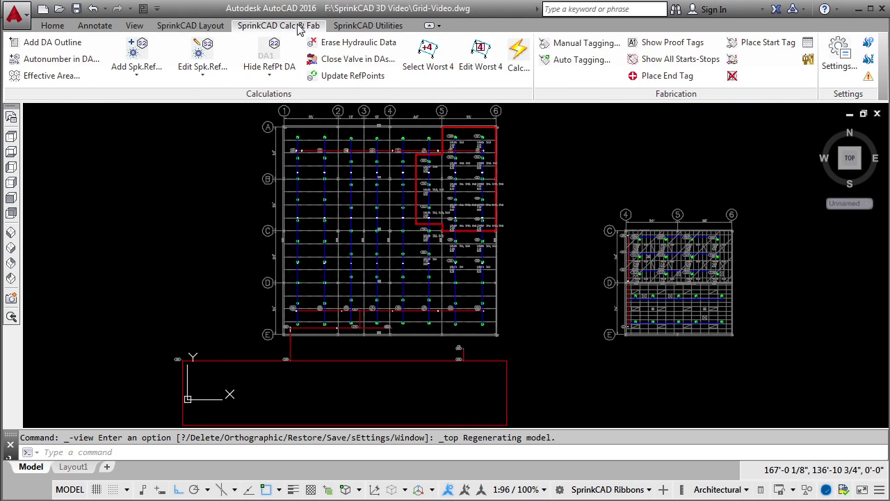
{"action": "left_click", "coordinate": [399, 26]}
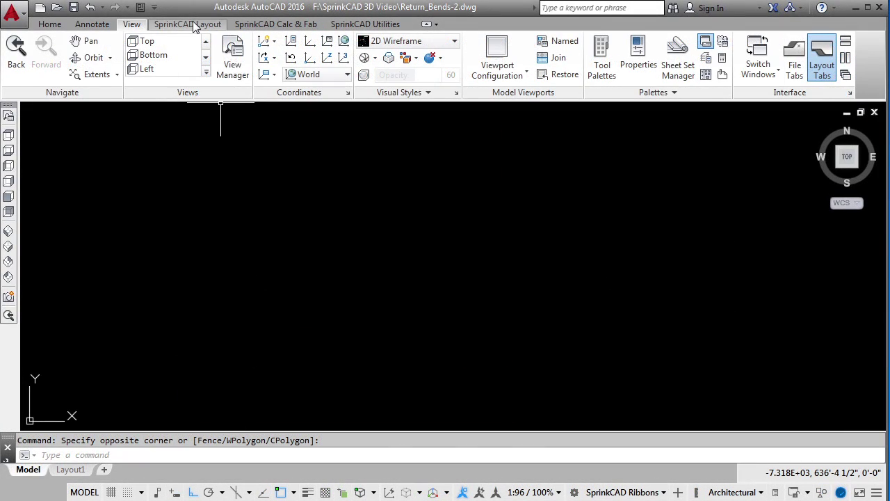
Set up insertion of Pendent1 sprinkler heads based on the deflector, at an absolute elevation of 8'.
{"action": "left_click", "coordinate": [194, 26]}
{"action": "left_click", "coordinate": [43, 43]}
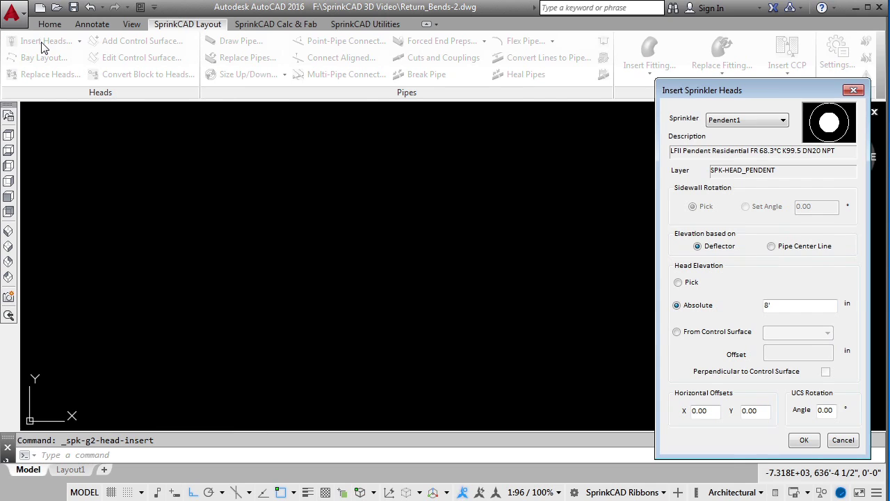
{"action": "left_click", "coordinate": [784, 121]}
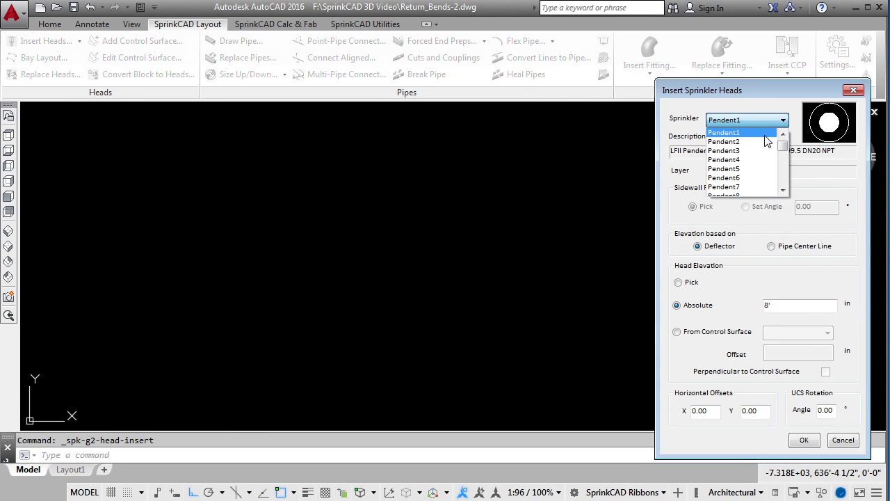
{"action": "left_click", "coordinate": [765, 137]}
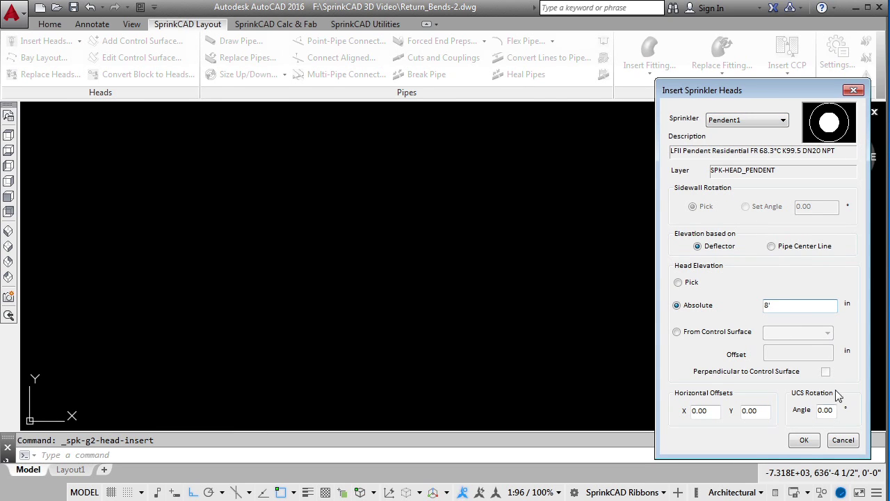
{"action": "left_click", "coordinate": [805, 445]}
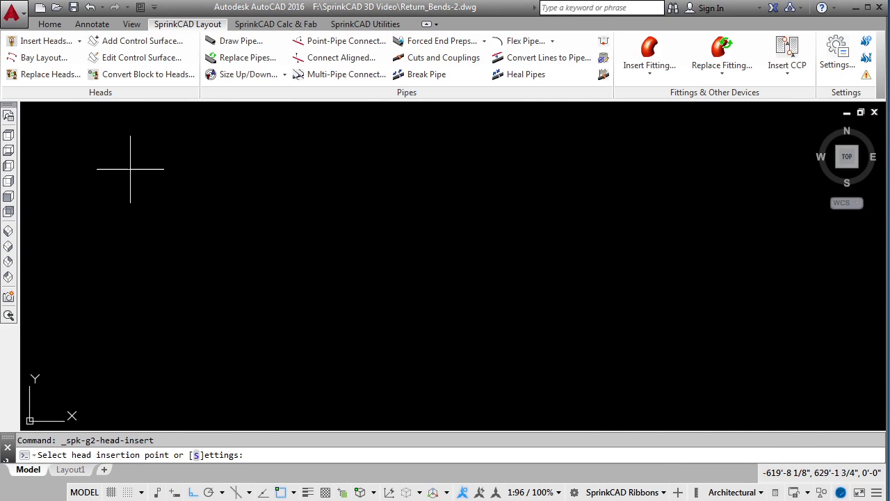
Place nine pendent heads in two staggered horizontal rows, five in the upper row and four in the lower row.
{"action": "left_click", "coordinate": [251, 169]}
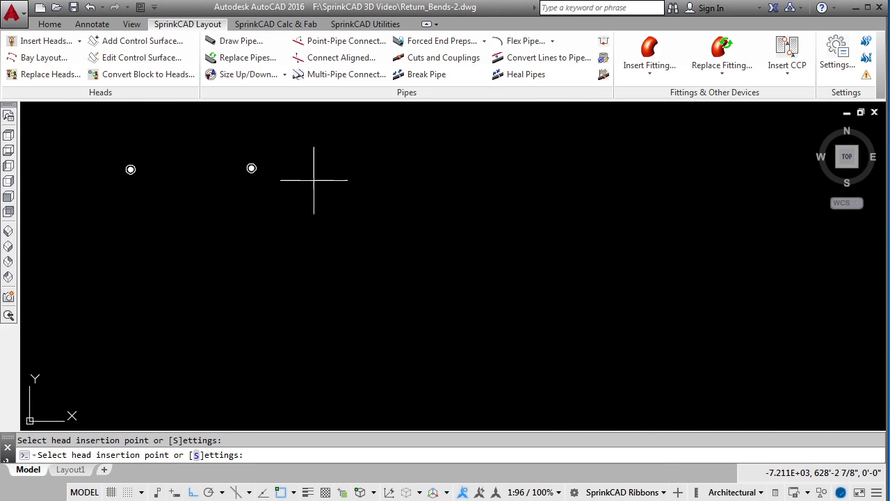
{"action": "left_click", "coordinate": [361, 167]}
{"action": "left_click", "coordinate": [462, 166]}
{"action": "left_click", "coordinate": [555, 167]}
{"action": "left_click", "coordinate": [509, 226]}
{"action": "left_click", "coordinate": [402, 223]}
{"action": "left_click", "coordinate": [300, 221]}
{"action": "left_click", "coordinate": [179, 219]}
{"action": "right_click", "coordinate": [338, 286]}
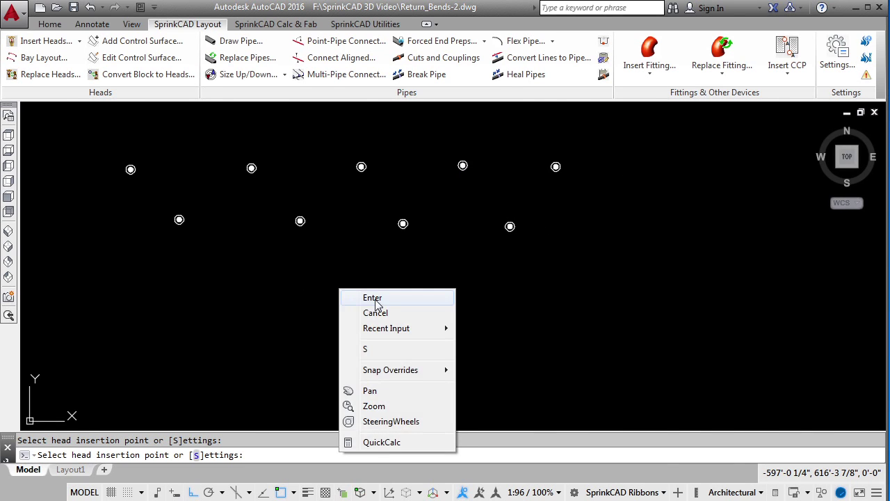
{"action": "left_click", "coordinate": [373, 296]}
Draw a horizontal Main Pipe with default settings, flat at 10' elevation, between the two rows of heads and extending past both ends.
{"action": "left_click", "coordinate": [240, 41]}
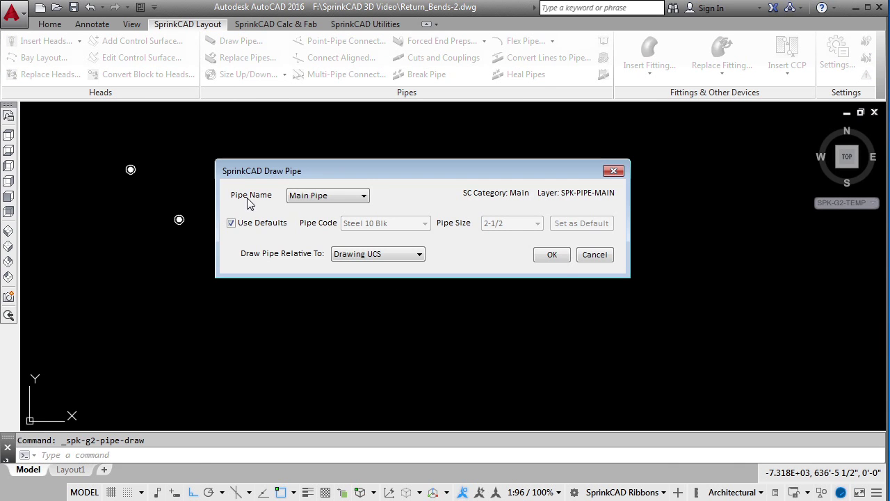
{"action": "left_click", "coordinate": [557, 260]}
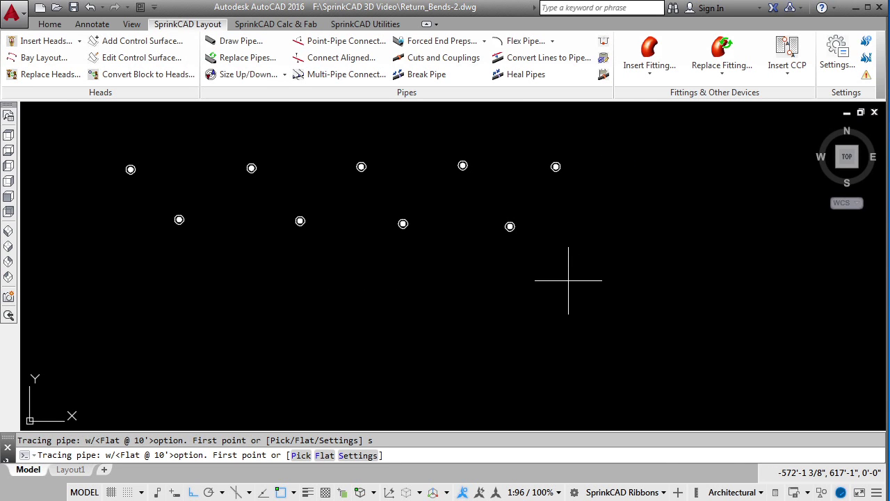
{"action": "type", "text": "f"}
{"action": "key", "text": "Return"}
{"action": "type", "text": "10'"}
{"action": "key", "text": "Return"}
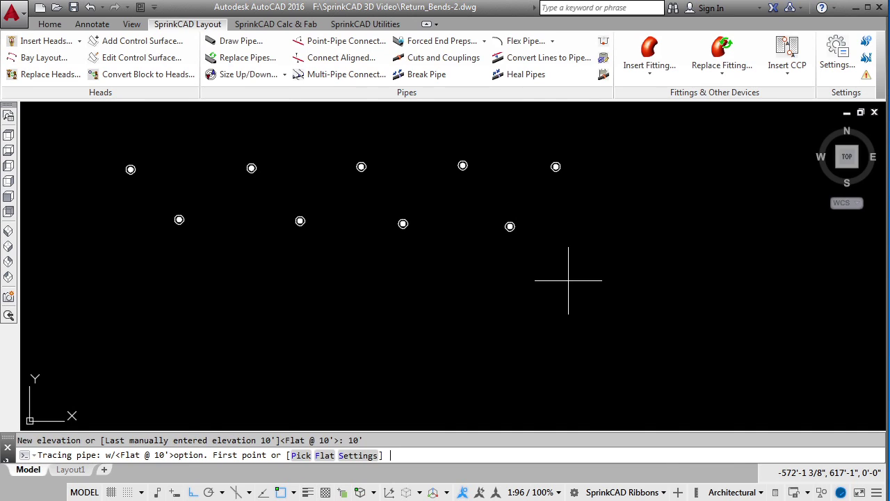
{"action": "left_click", "coordinate": [87, 197]}
{"action": "left_click", "coordinate": [618, 198]}
{"action": "right_click", "coordinate": [789, 206]}
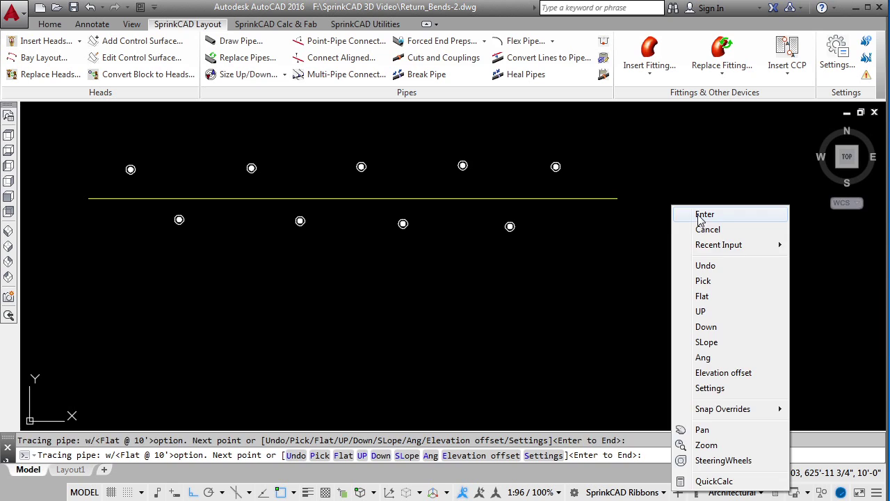
{"action": "left_click", "coordinate": [813, 213]}
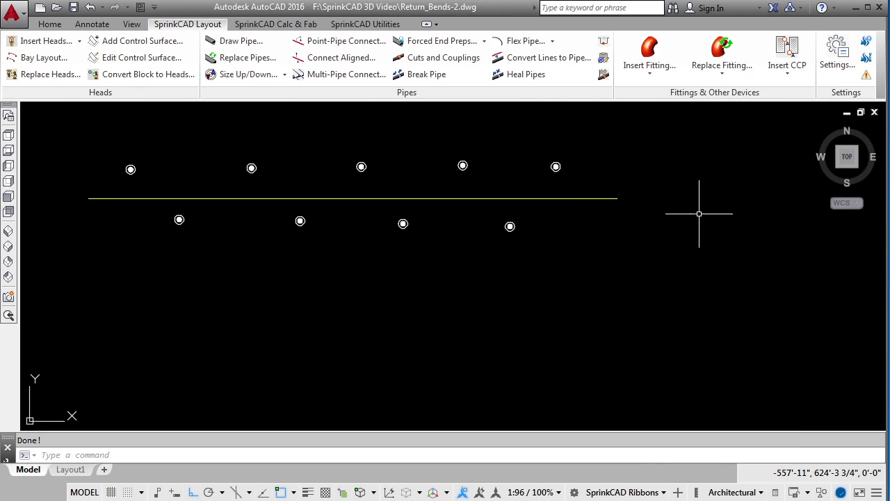
Connect the seven rightmost heads to the main with 3-pipe return bends, armovers perpendicular to the pipe and 6 in from it.
{"action": "left_click", "coordinate": [366, 43]}
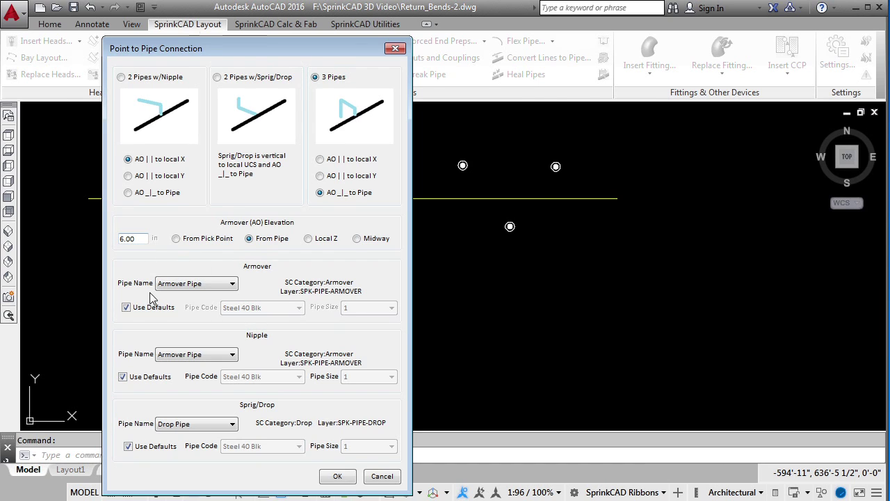
{"action": "left_click", "coordinate": [337, 477]}
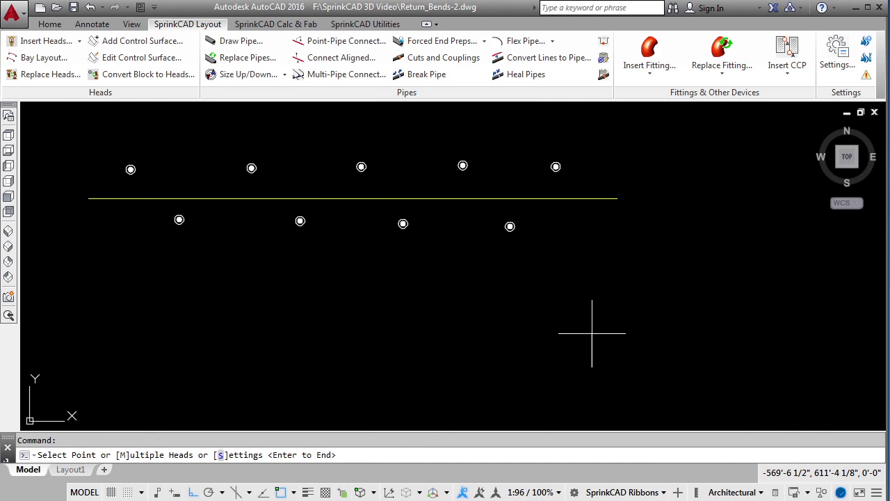
{"action": "type", "text": "m"}
{"action": "key", "text": "Return"}
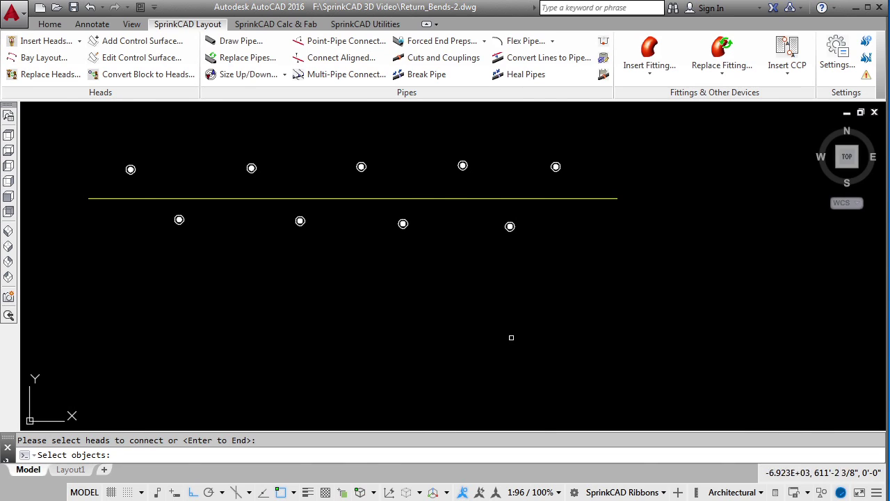
{"action": "left_click", "coordinate": [221, 231]}
{"action": "left_click", "coordinate": [645, 157]}
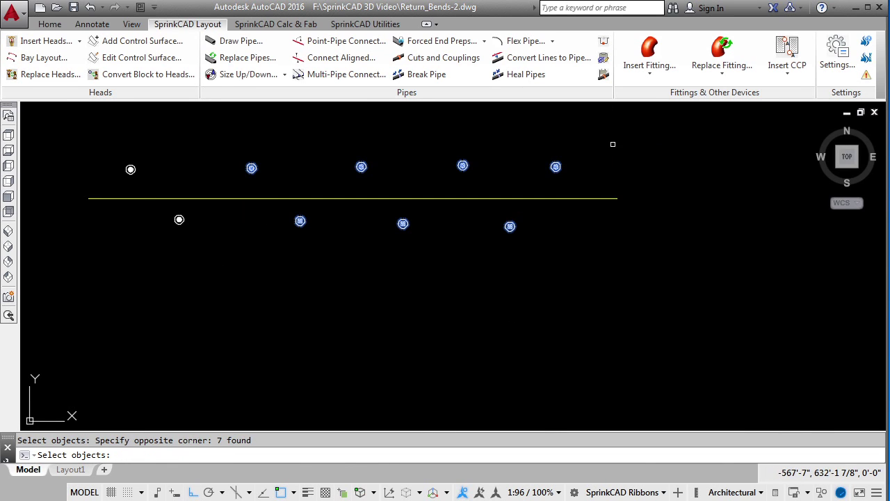
{"action": "key", "text": "Return"}
{"action": "left_click", "coordinate": [596, 198]}
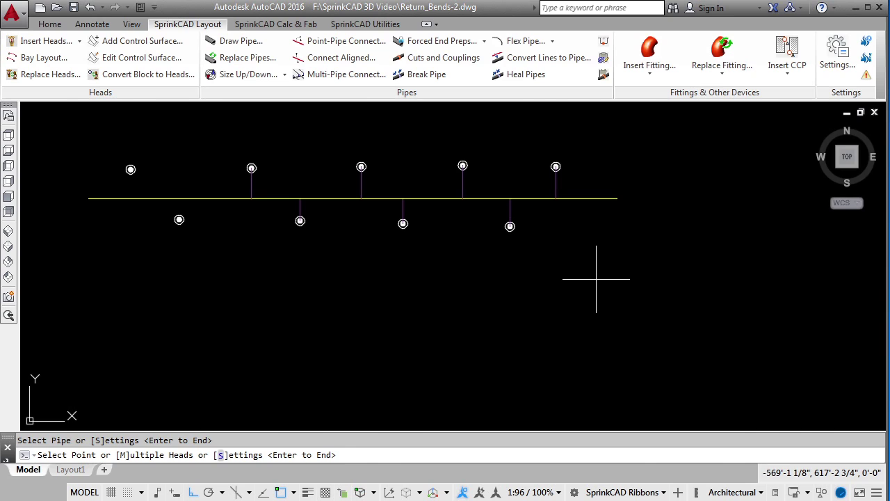
Connect the two leftmost heads to the main with 48" FlexHead Drop Nipples 1/2" flex pipe, using the Side outlet.
{"action": "left_click", "coordinate": [523, 42]}
{"action": "left_click", "coordinate": [820, 192]}
{"action": "left_click", "coordinate": [796, 204]}
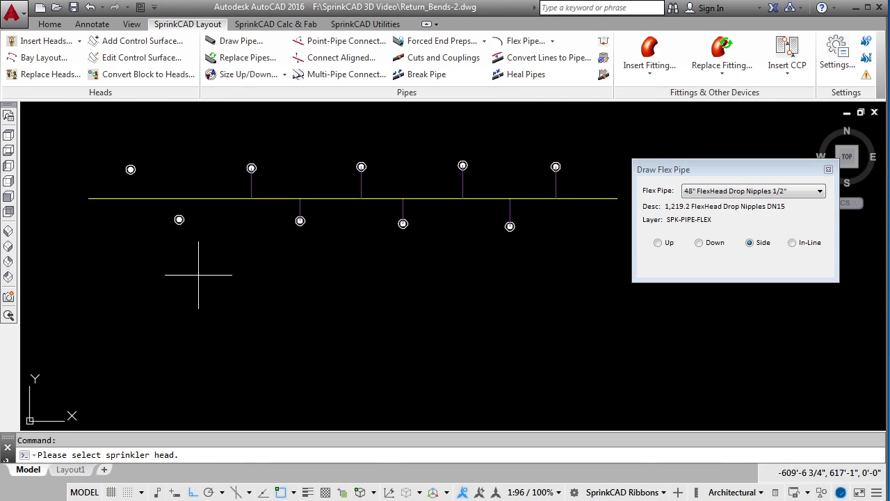
{"action": "left_click", "coordinate": [178, 219]}
{"action": "left_click", "coordinate": [181, 198]}
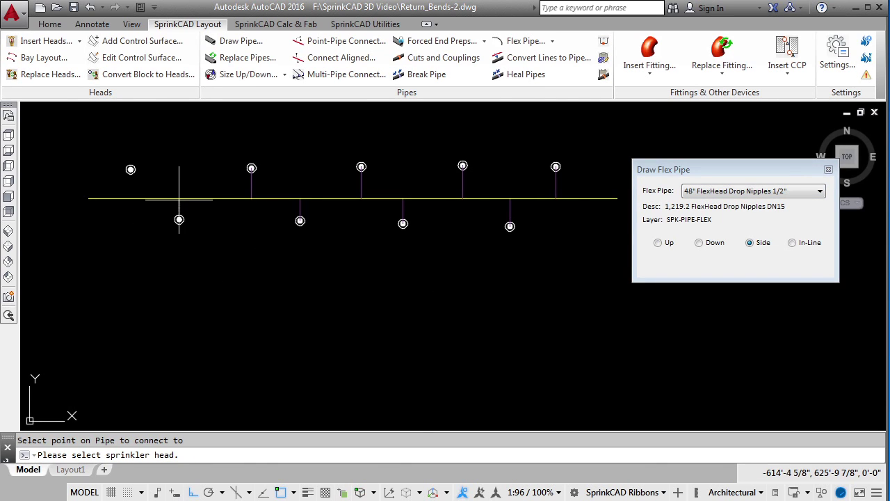
{"action": "left_click", "coordinate": [130, 169]}
{"action": "left_click", "coordinate": [130, 198]}
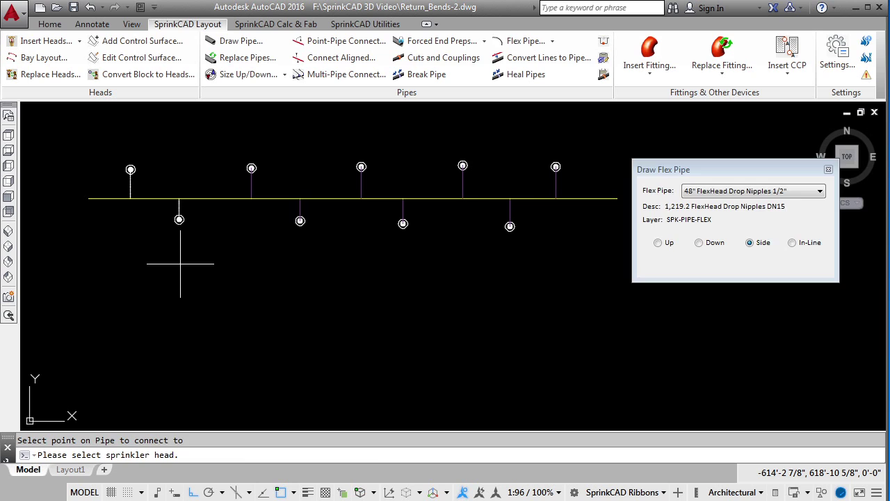
{"action": "key", "text": "Escape"}
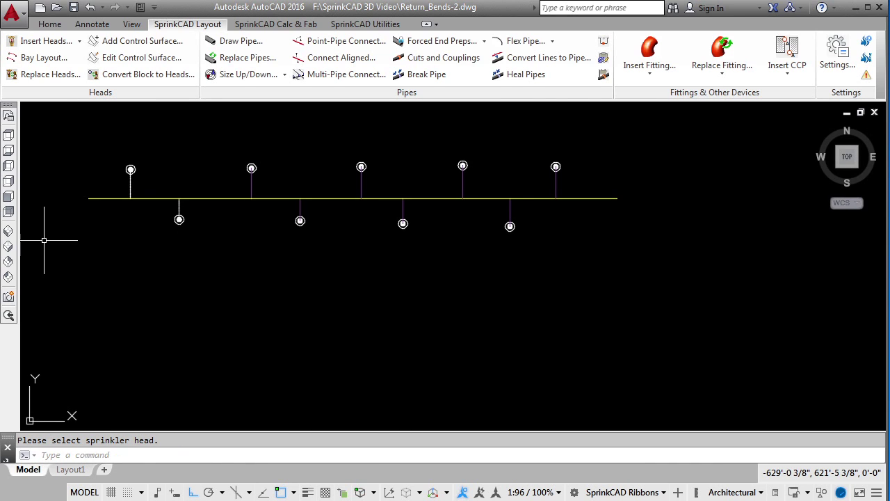
Show the piping in southwest isometric view and insert its solid model.
{"action": "left_click", "coordinate": [8, 230]}
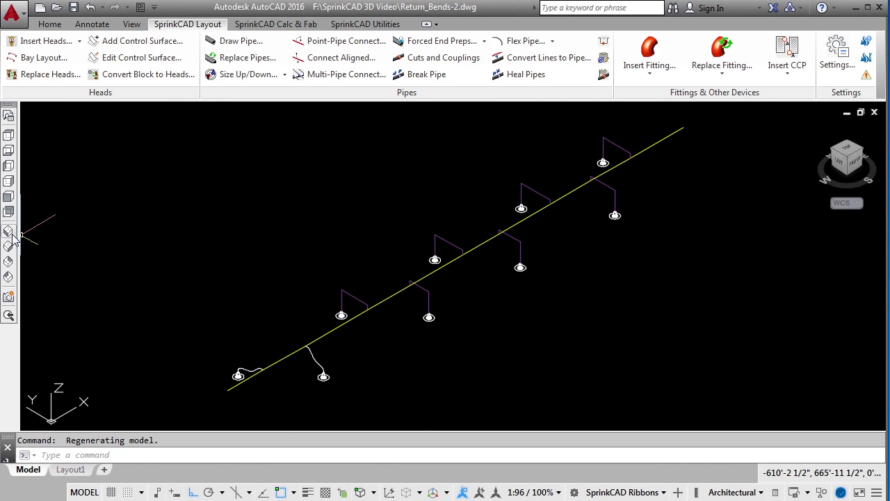
{"action": "left_click", "coordinate": [365, 24]}
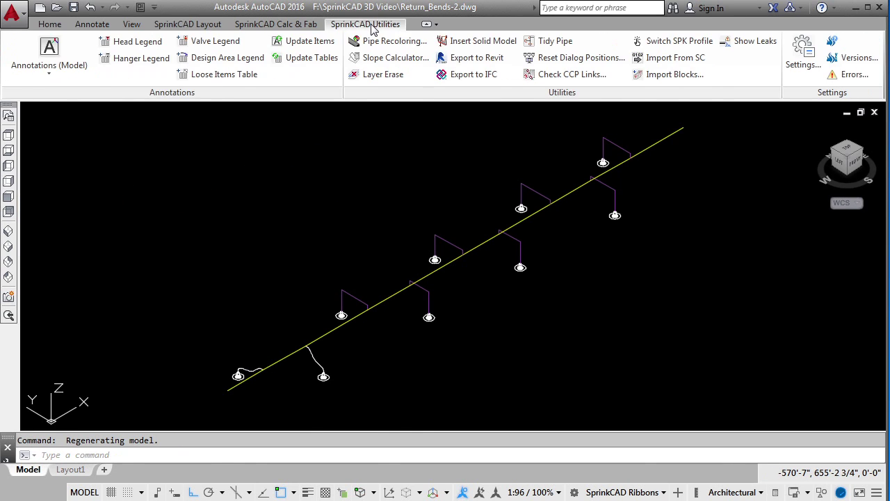
{"action": "left_click", "coordinate": [462, 40]}
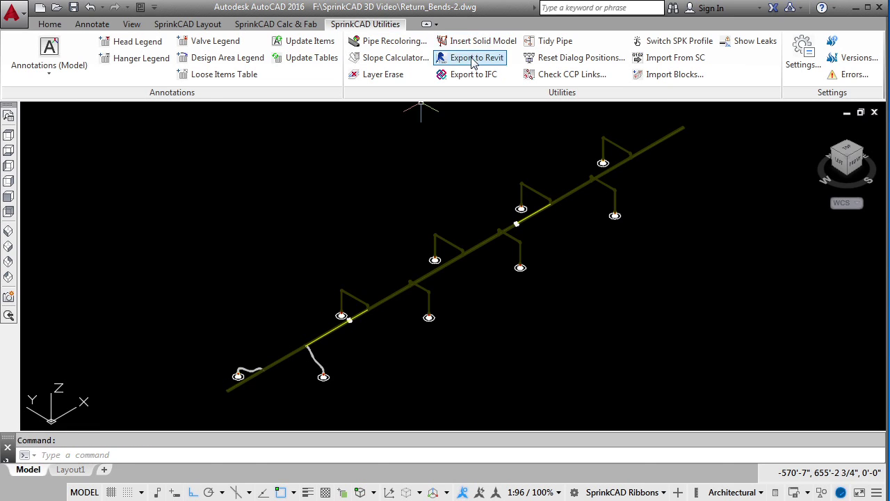
Apply the Realistic visual style and inspect the return bends along the main up close.
{"action": "left_click", "coordinate": [131, 28]}
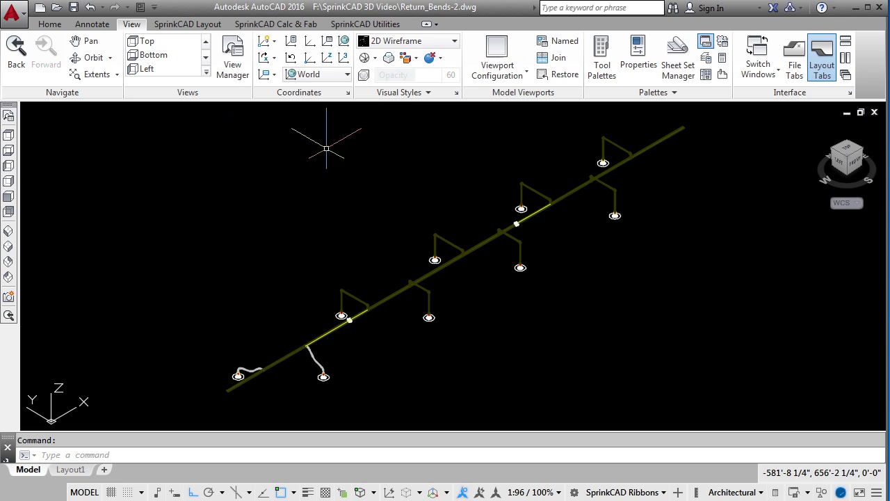
{"action": "left_click", "coordinate": [456, 41]}
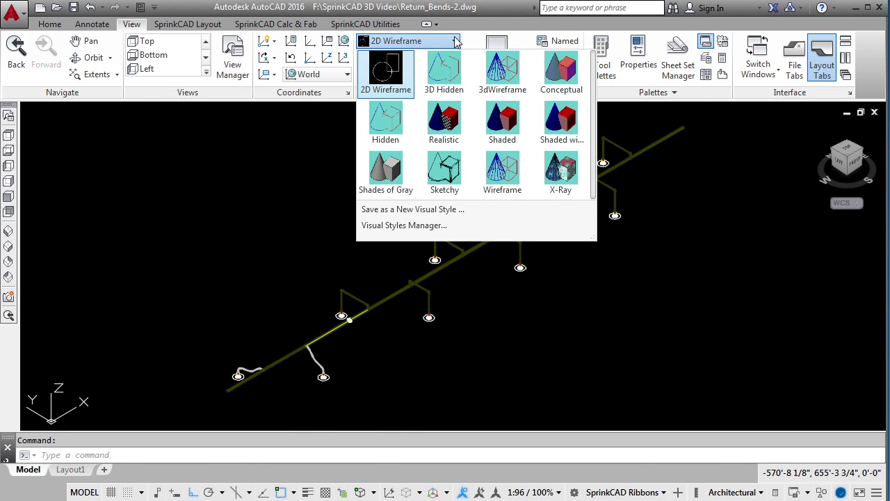
{"action": "left_click", "coordinate": [444, 118]}
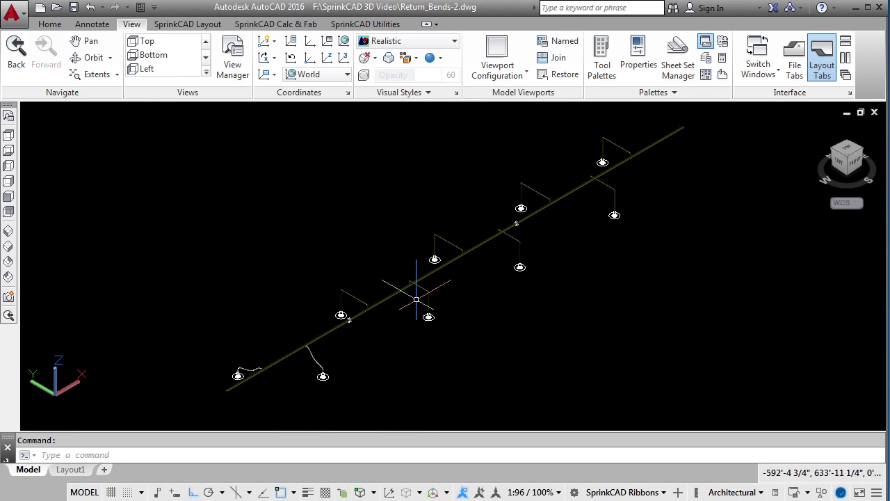
{"action": "scroll", "coordinate": [464, 251], "scroll_direction": "up", "scroll_amount": 5}
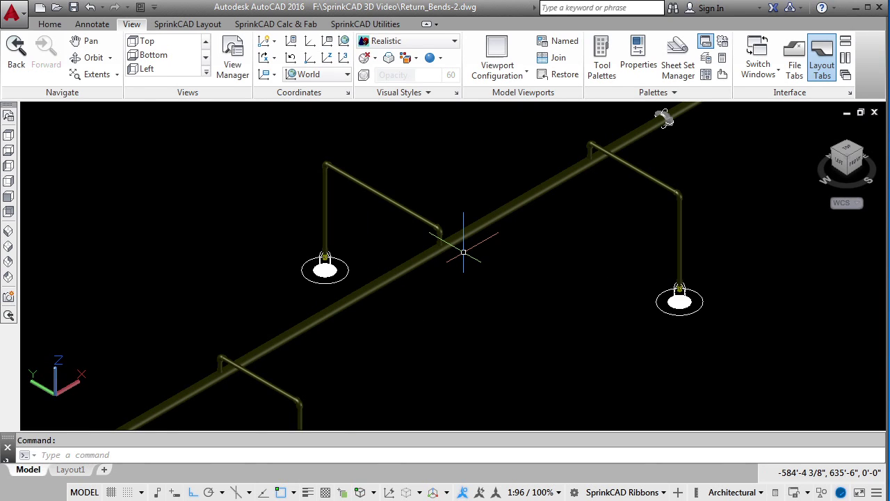
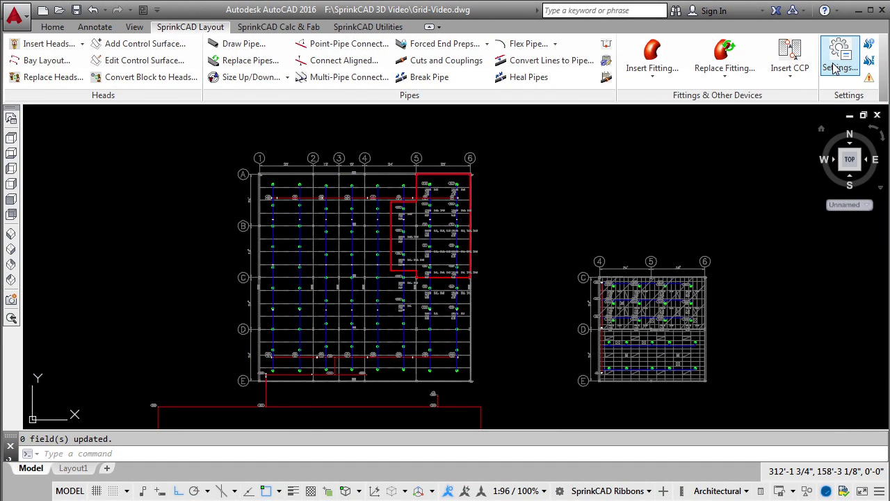
Review the Legends settings for pipes, sprinklers, valves, pumps, fittings, design areas and loose materials in Grid-Video.dwg.
{"action": "left_click", "coordinate": [838, 61]}
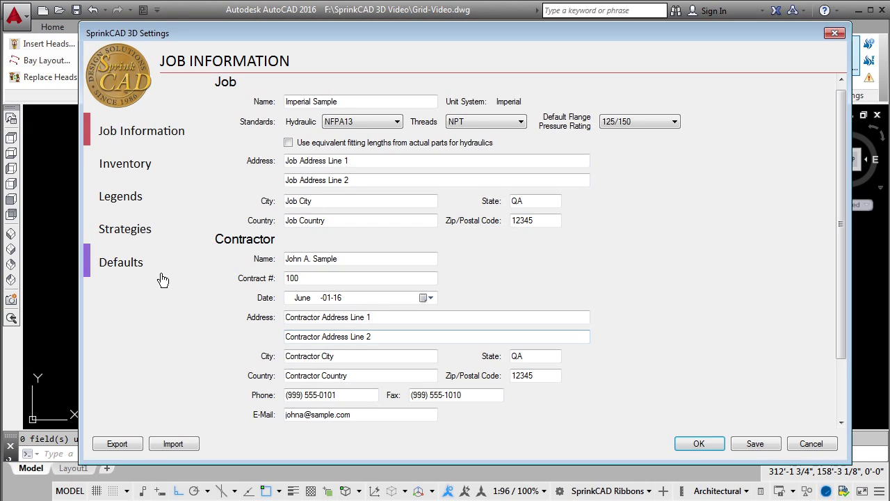
{"action": "left_click", "coordinate": [136, 207]}
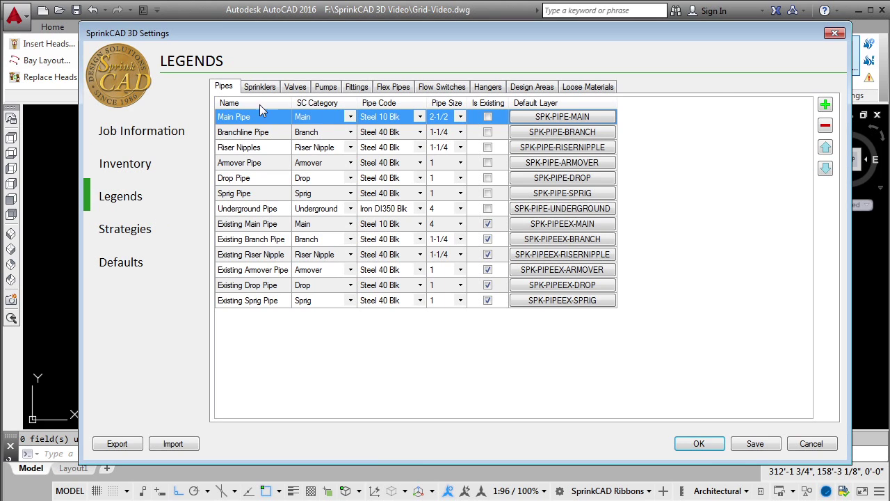
{"action": "left_click", "coordinate": [262, 87]}
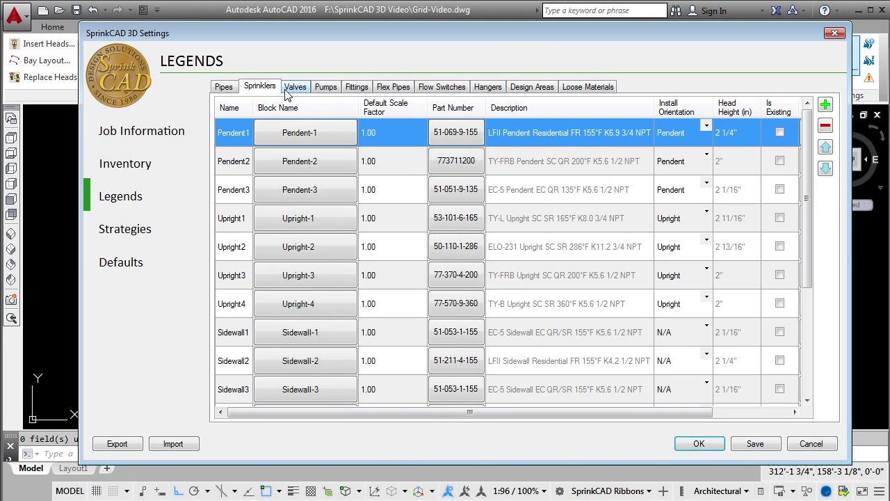
{"action": "left_click", "coordinate": [297, 91]}
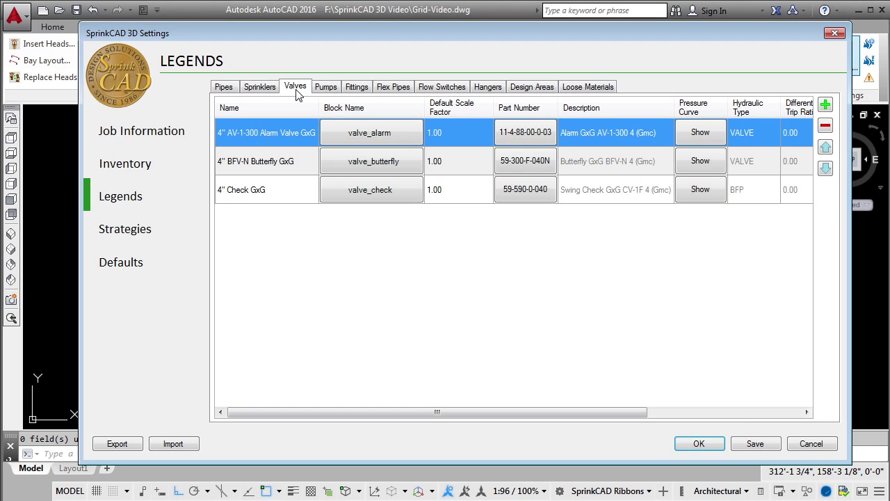
{"action": "left_click", "coordinate": [321, 90]}
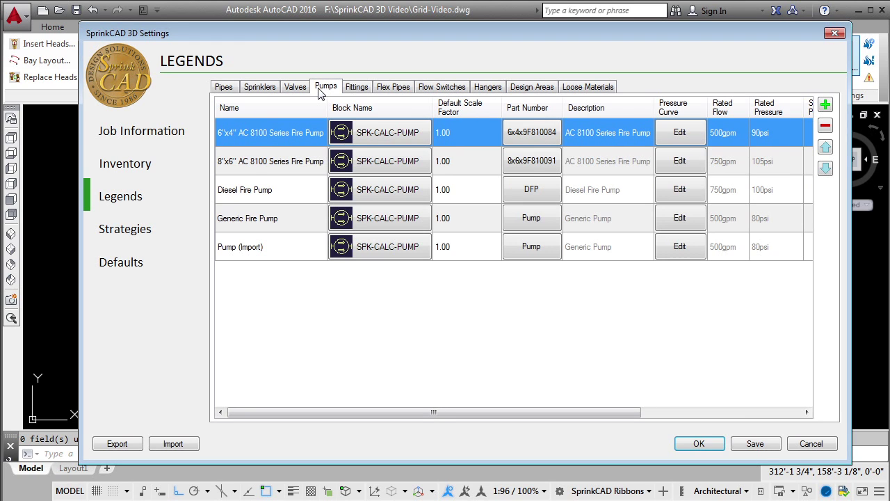
{"action": "left_click", "coordinate": [353, 91]}
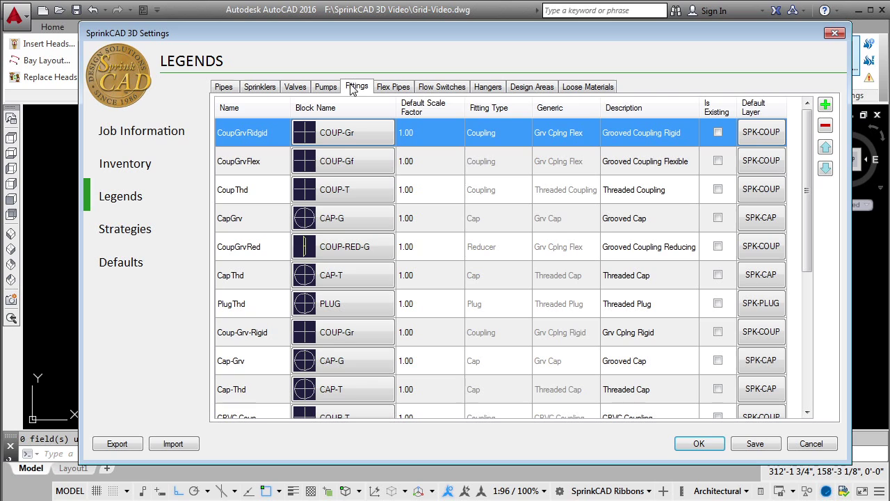
{"action": "left_click", "coordinate": [532, 88]}
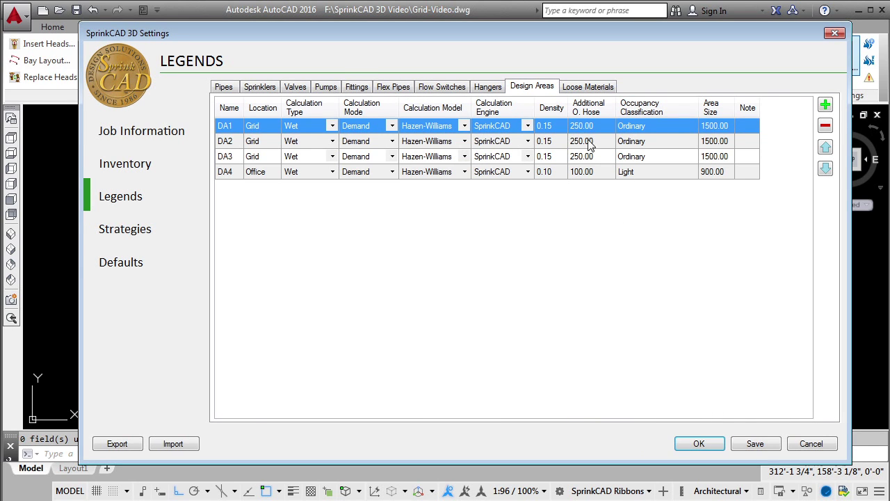
{"action": "left_click", "coordinate": [606, 91]}
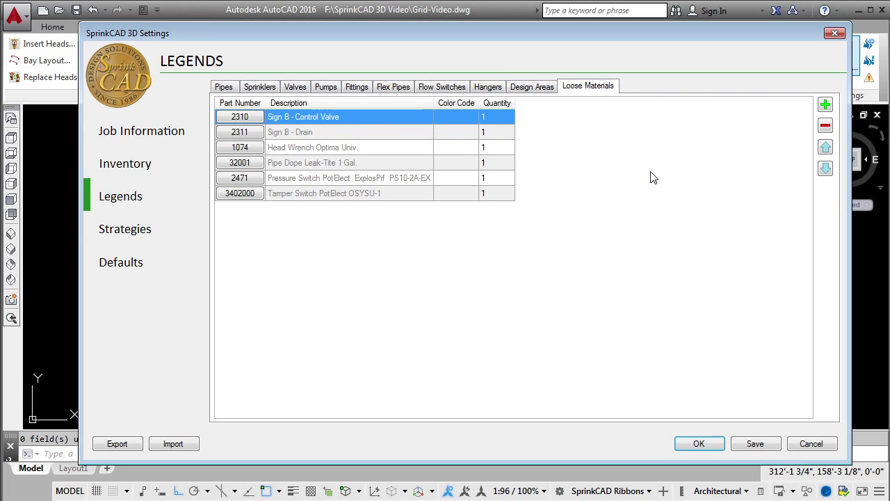
{"action": "left_click", "coordinate": [697, 443]}
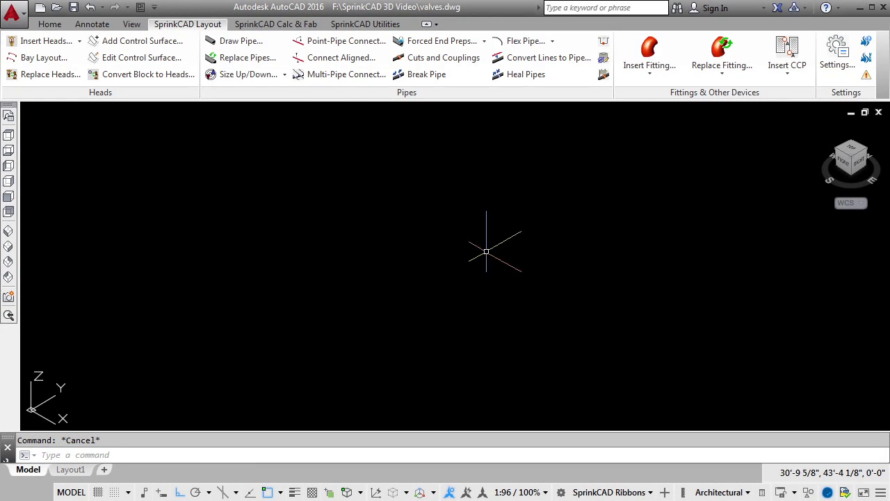
Draw a Main Pipe run with the default Steel 10 Blk size 4: about 7'-4" straight down, then about 5'-3" horizontally.
{"action": "left_click", "coordinate": [255, 45]}
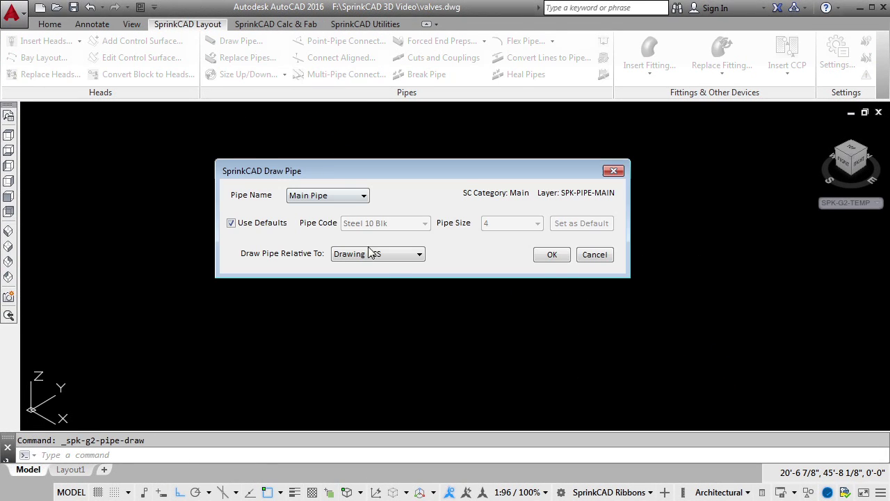
{"action": "left_click", "coordinate": [552, 254]}
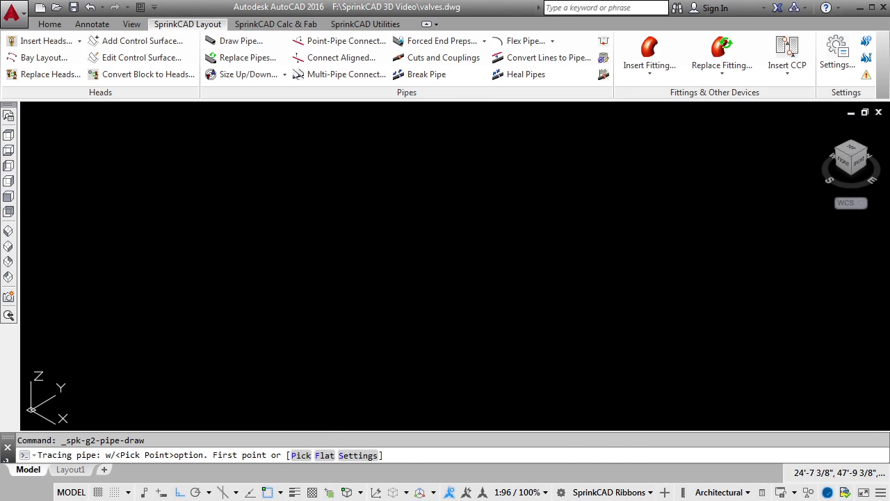
{"action": "left_click", "coordinate": [450, 126]}
{"action": "left_click", "coordinate": [449, 300]}
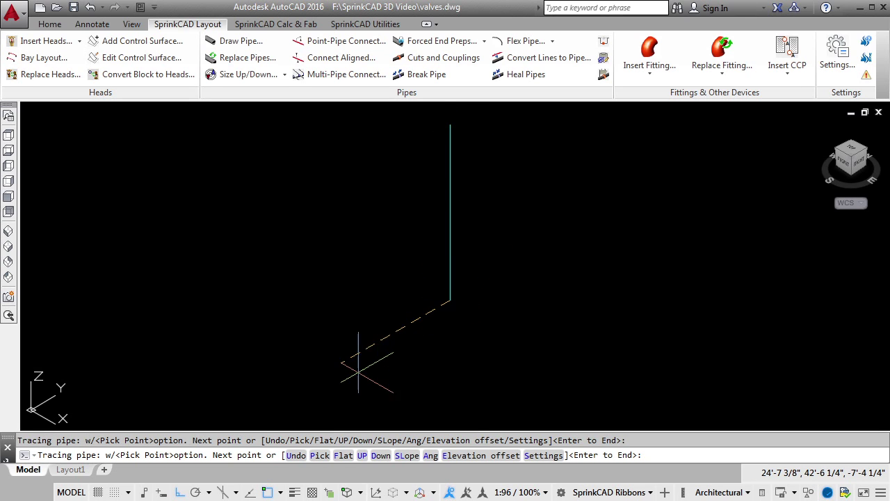
{"action": "left_click", "coordinate": [360, 371]}
{"action": "right_click", "coordinate": [360, 371]}
{"action": "left_click", "coordinate": [367, 382]}
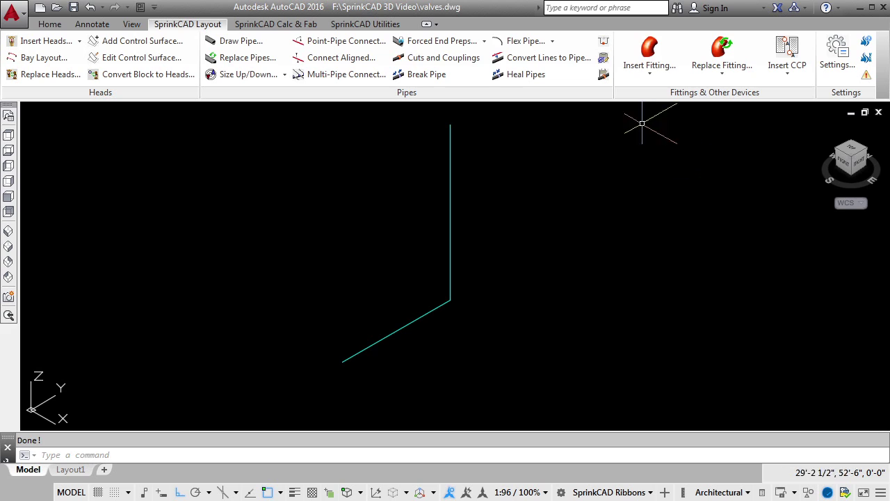
Cap the open ends of both pipes with CapGrv fittings in line with the pipe, using a 6" nipple length.
{"action": "left_click", "coordinate": [649, 78]}
{"action": "left_click", "coordinate": [667, 89]}
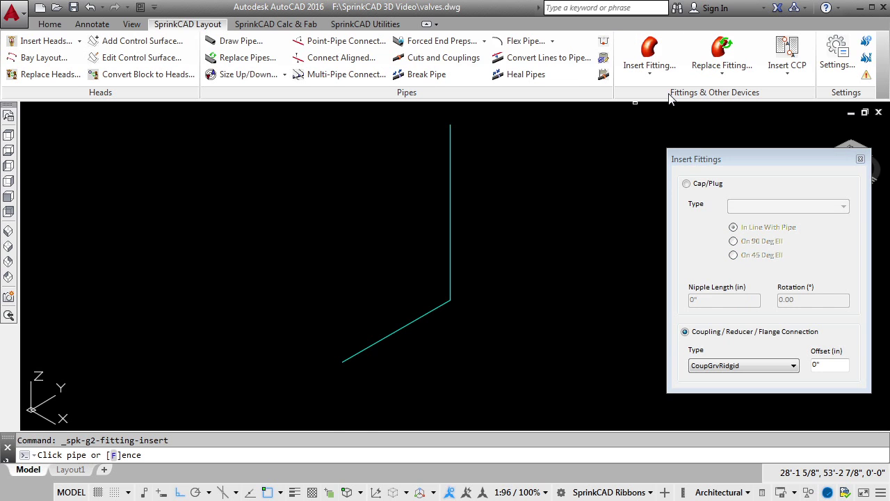
{"action": "left_click", "coordinate": [687, 184]}
{"action": "left_click", "coordinate": [777, 203]}
{"action": "left_click", "coordinate": [768, 223]}
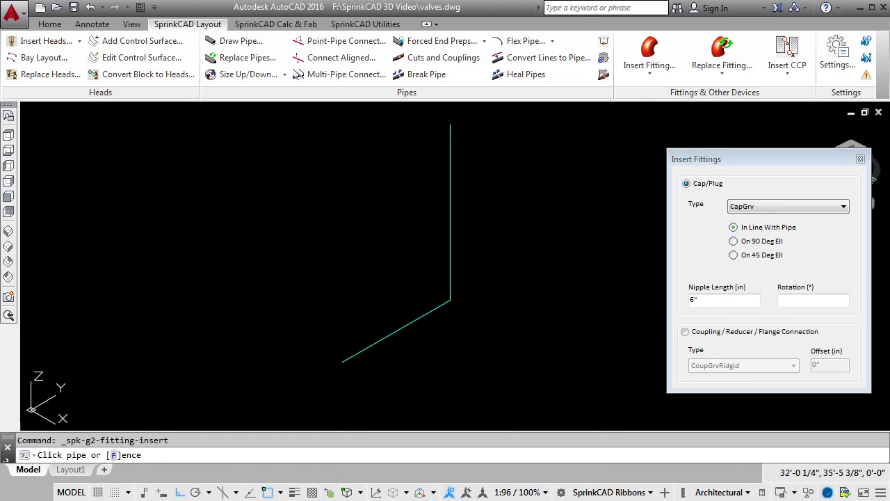
{"action": "left_click", "coordinate": [410, 323]}
{"action": "left_click", "coordinate": [451, 153]}
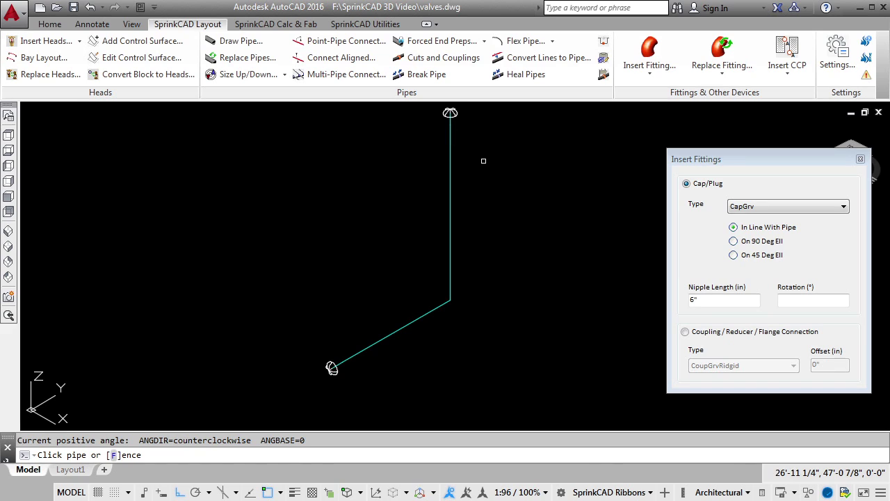
Insert a CoupGrvRidgid coupling on the horizontal pipe with a 24" offset.
{"action": "left_click", "coordinate": [687, 332]}
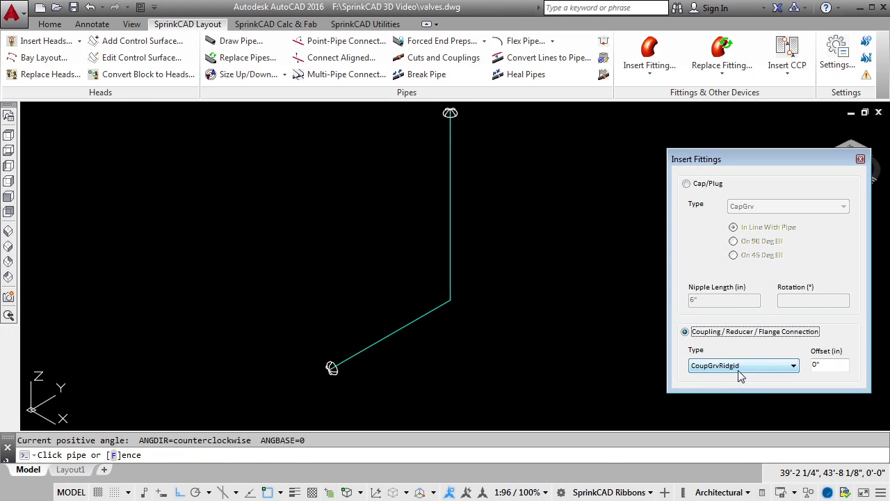
{"action": "double_click", "coordinate": [817, 367]}
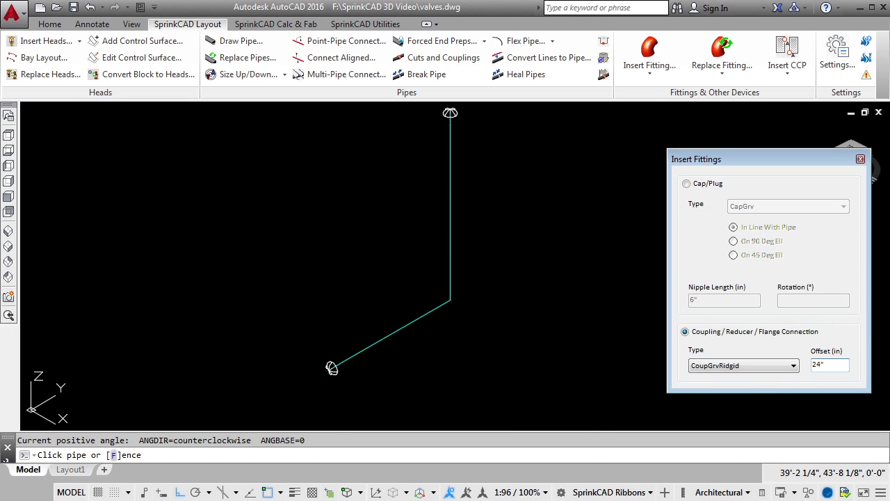
{"action": "type", "text": "24"}
{"action": "left_click", "coordinate": [377, 344]}
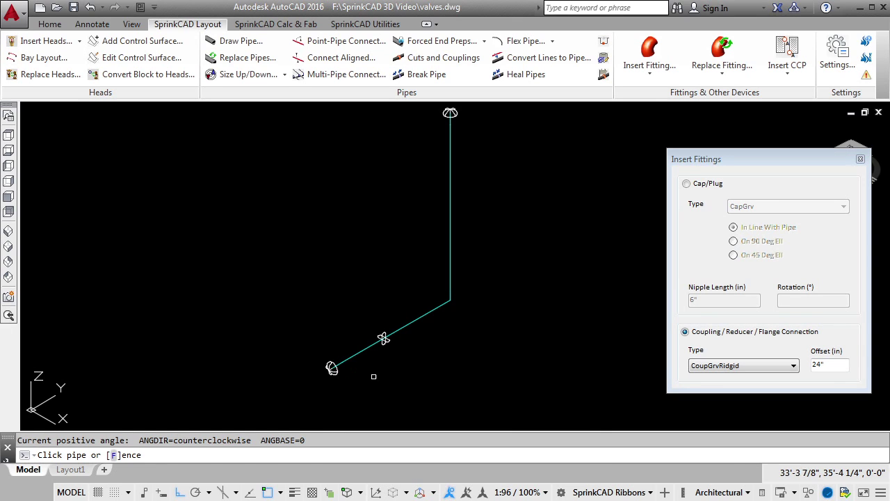
{"action": "right_click", "coordinate": [498, 352]}
{"action": "left_click", "coordinate": [516, 358]}
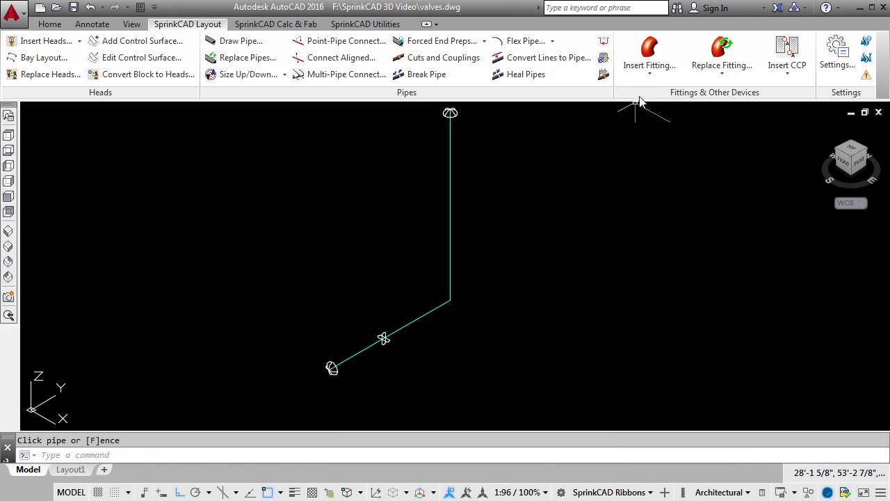
Insert a 4" BFV-N Butterfly GxG valve low on the vertical pipe with the flow directed upward.
{"action": "left_click", "coordinate": [650, 70]}
{"action": "left_click", "coordinate": [666, 118]}
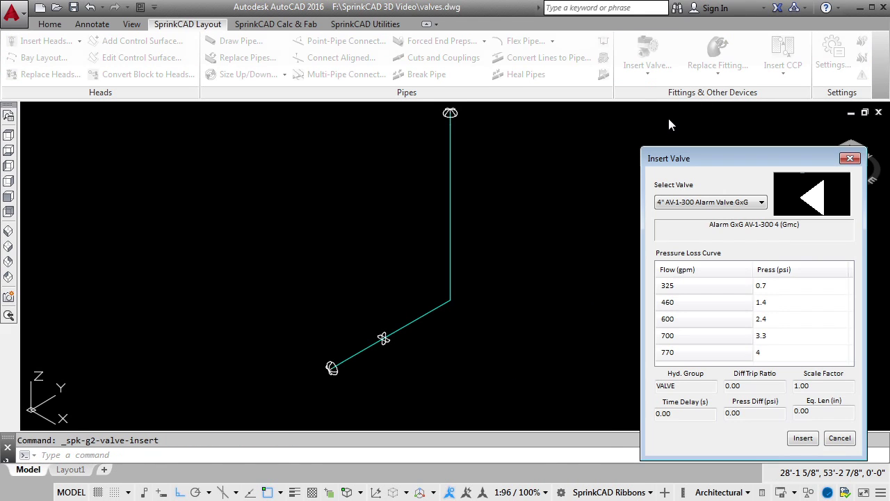
{"action": "left_click", "coordinate": [762, 202]}
{"action": "scroll", "coordinate": [761, 209], "scroll_direction": "up", "scroll_amount": 1}
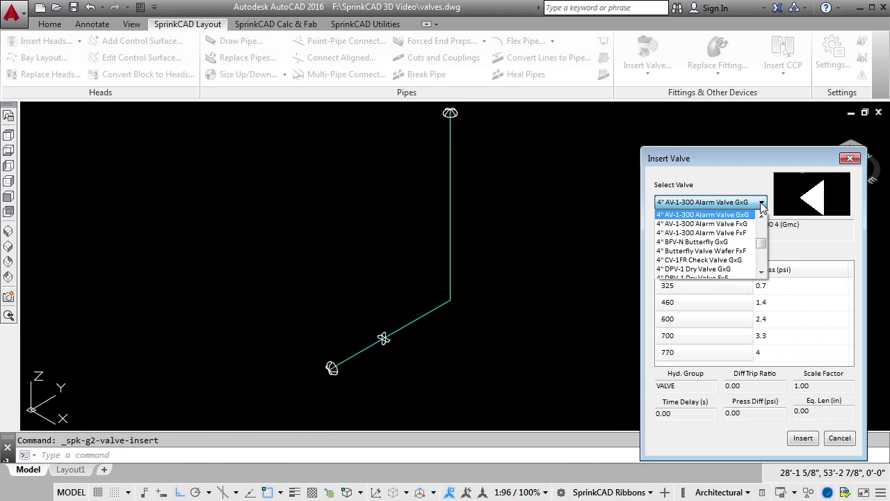
{"action": "left_click", "coordinate": [739, 240]}
{"action": "left_click", "coordinate": [807, 438]}
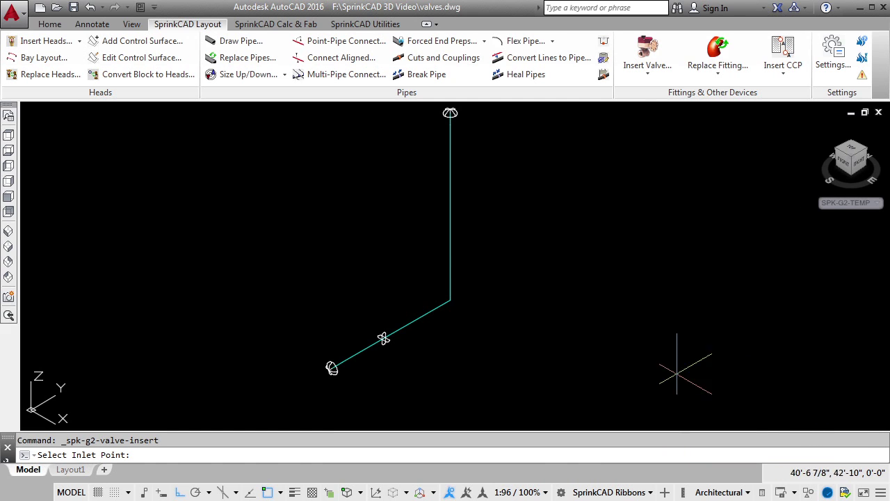
{"action": "left_click", "coordinate": [451, 259]}
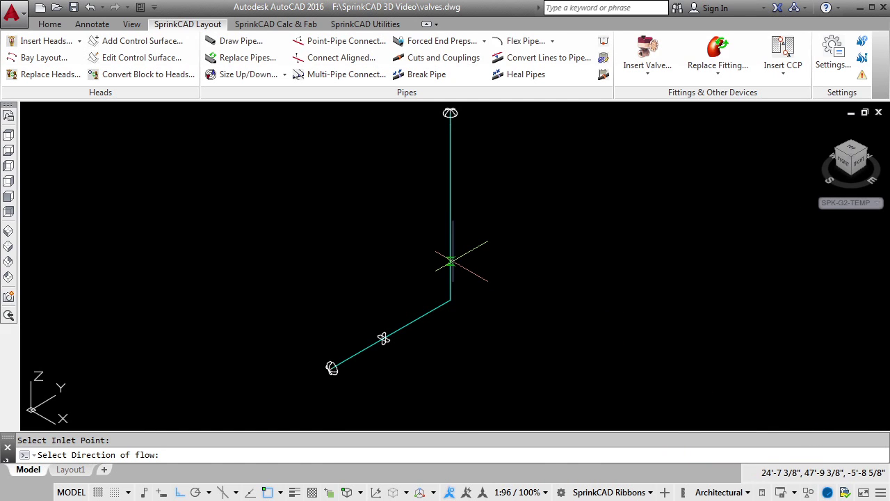
{"action": "left_click", "coordinate": [446, 160]}
{"action": "left_click", "coordinate": [312, 289]}
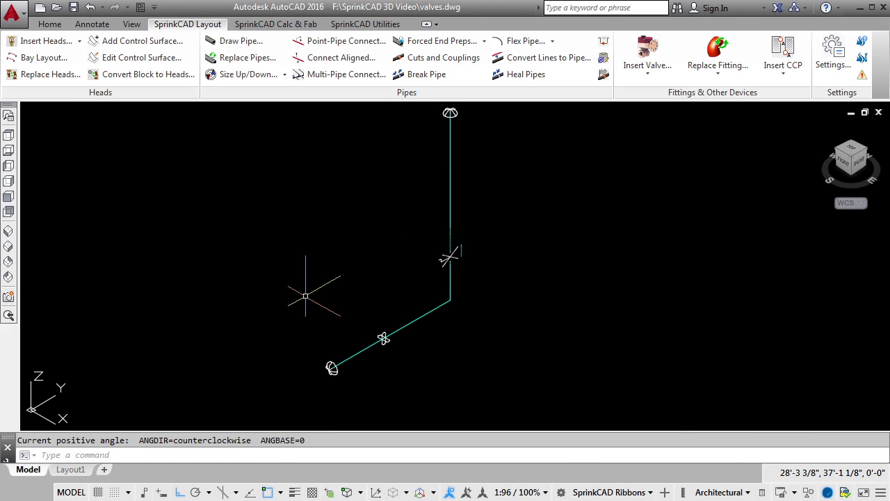
Insert a 4" AV-1-300 Alarm Valve GxG at the upper end of the butterfly valve with the flow directed upward.
{"action": "left_click", "coordinate": [647, 72]}
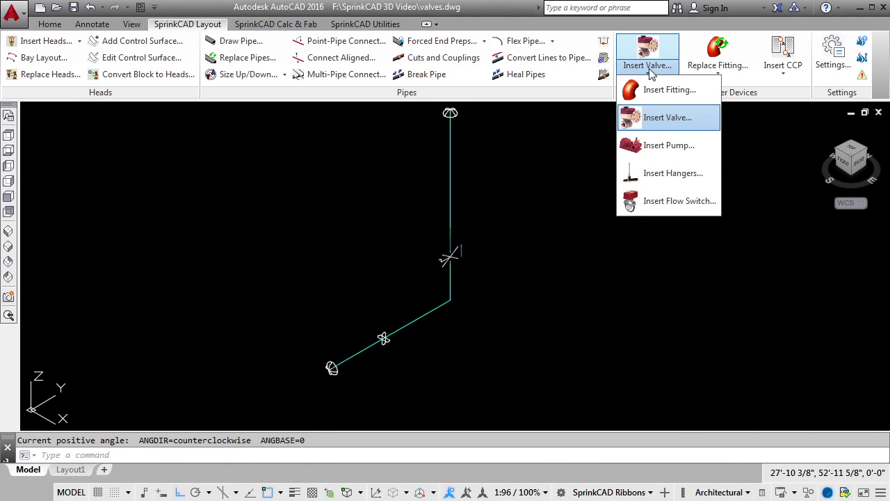
{"action": "left_click", "coordinate": [648, 117]}
{"action": "left_click", "coordinate": [704, 203]}
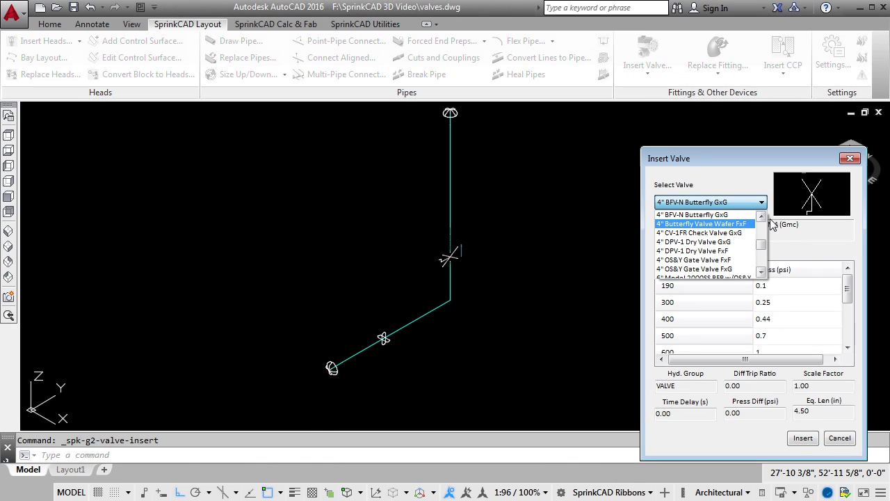
{"action": "left_click", "coordinate": [761, 217]}
{"action": "left_click", "coordinate": [762, 217]}
{"action": "left_click", "coordinate": [699, 210]}
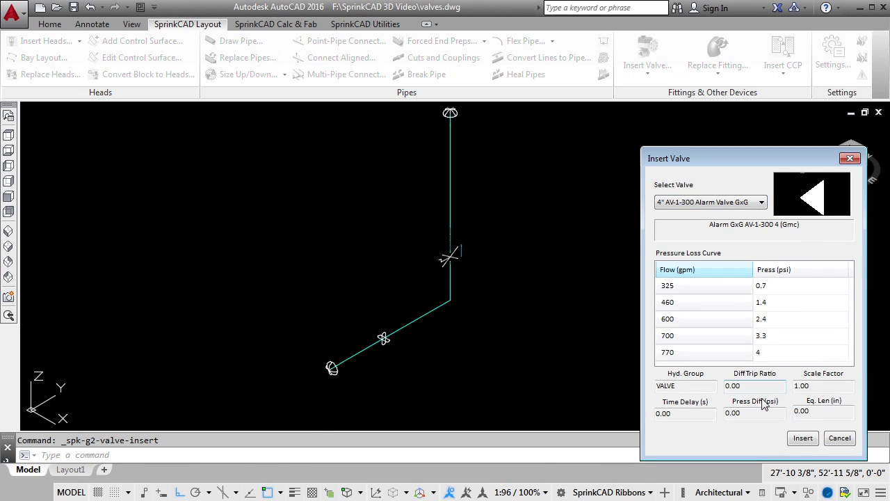
{"action": "left_click", "coordinate": [804, 438]}
{"action": "type", "text": "en"}
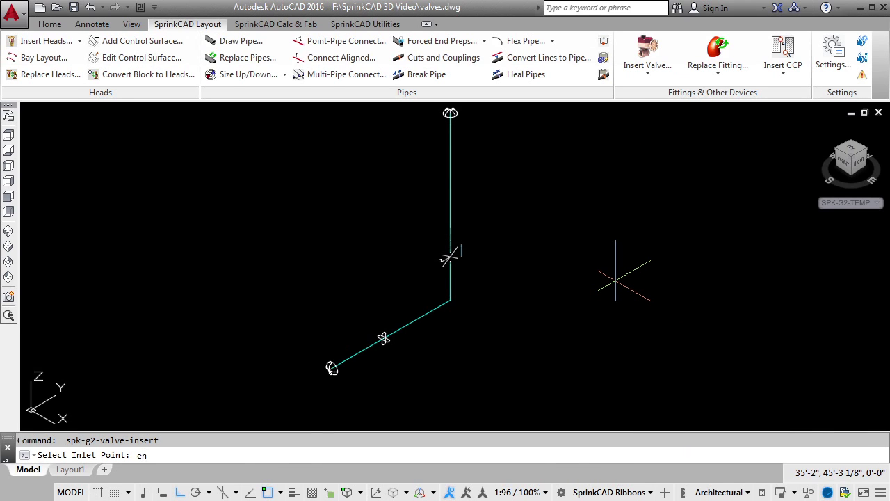
{"action": "type", "text": "d"}
{"action": "key", "text": "Return"}
{"action": "left_click", "coordinate": [452, 247]}
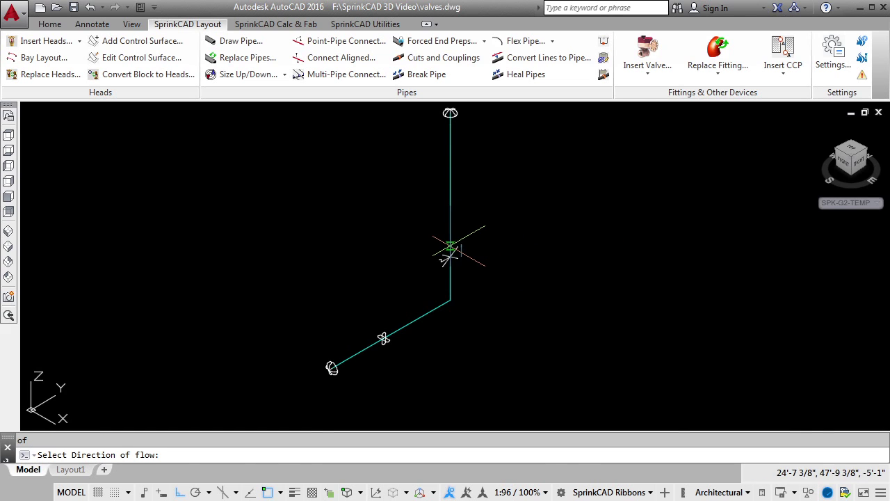
{"action": "left_click", "coordinate": [458, 156]}
{"action": "left_click", "coordinate": [371, 261]}
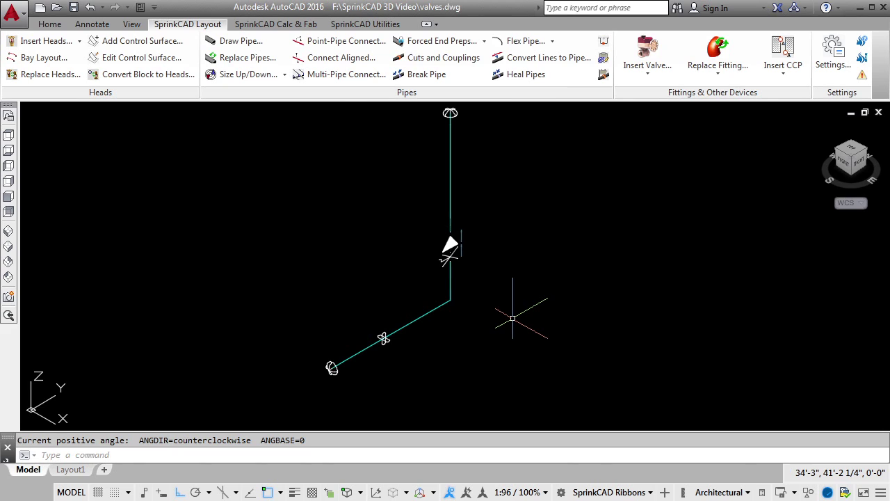
Inspect the SprinkCAD properties of the vertical pipe above the alarm valve.
{"action": "left_click", "coordinate": [140, 8]}
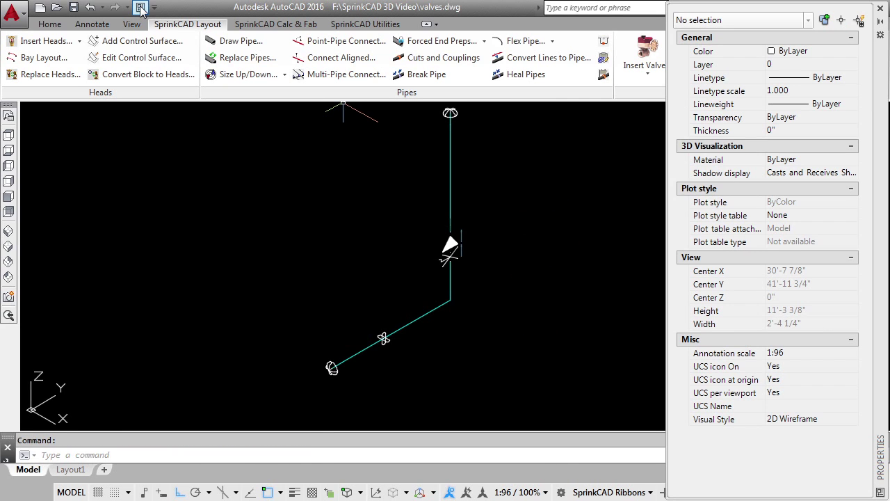
{"action": "left_click", "coordinate": [450, 174]}
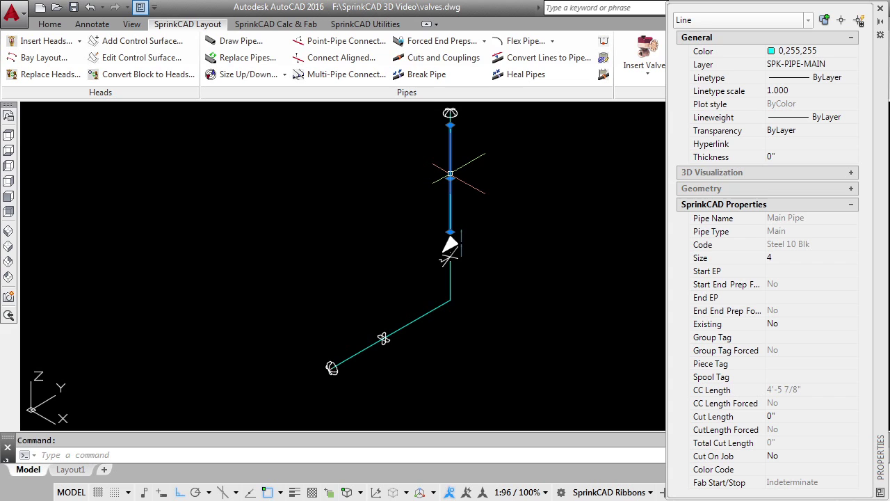
{"action": "key", "text": "Escape"}
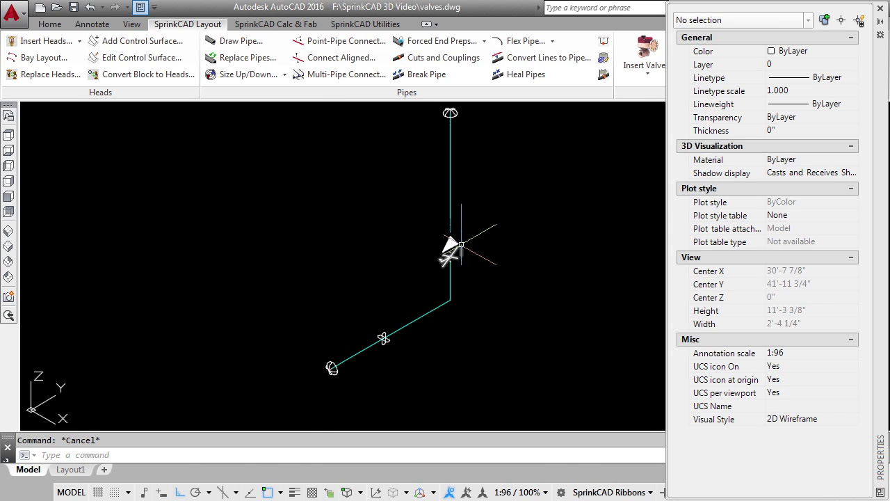
Inspect the SprinkCAD properties of the alarm valve and of the coupling on the horizontal pipe.
{"action": "left_click", "coordinate": [450, 244]}
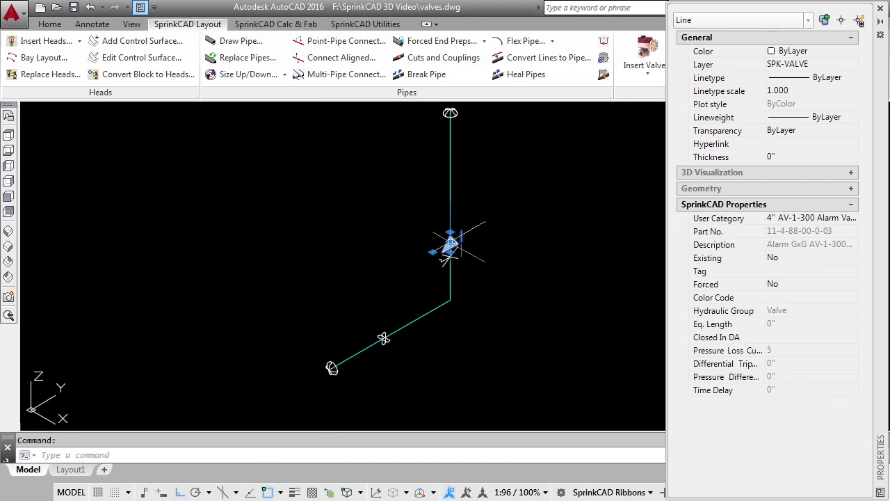
{"action": "key", "text": "Escape"}
{"action": "left_click", "coordinate": [384, 340]}
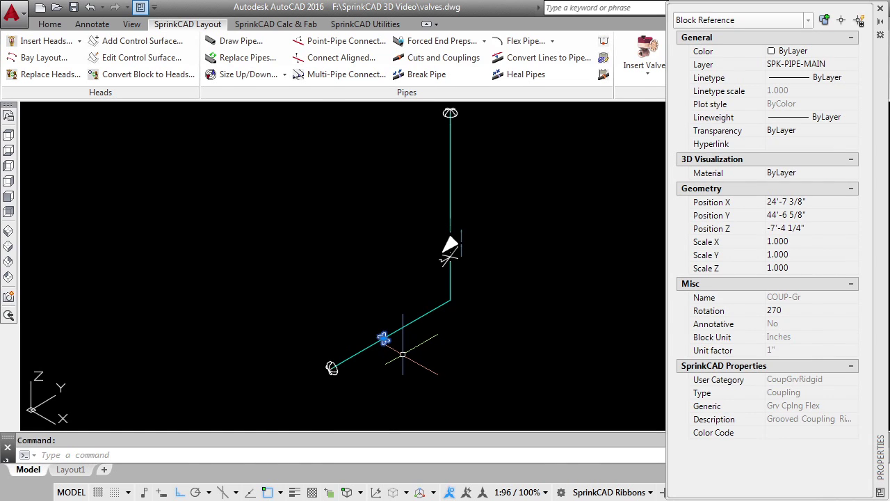
{"action": "key", "text": "Escape"}
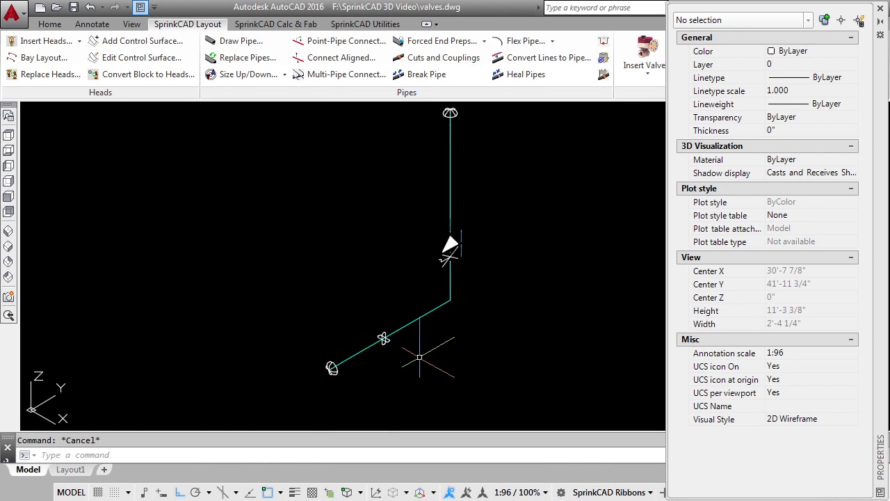
Insert the solid model of the riser assembly and display it in the Realistic visual style.
{"action": "left_click", "coordinate": [380, 25]}
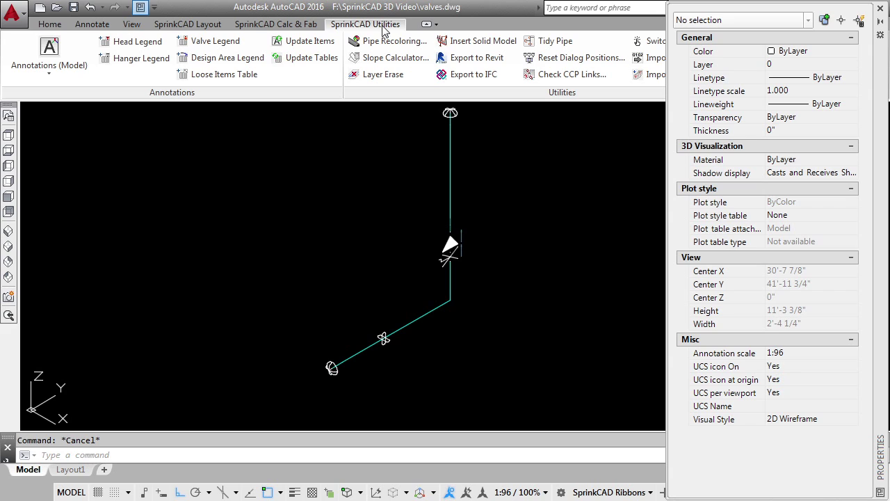
{"action": "left_click", "coordinate": [453, 42]}
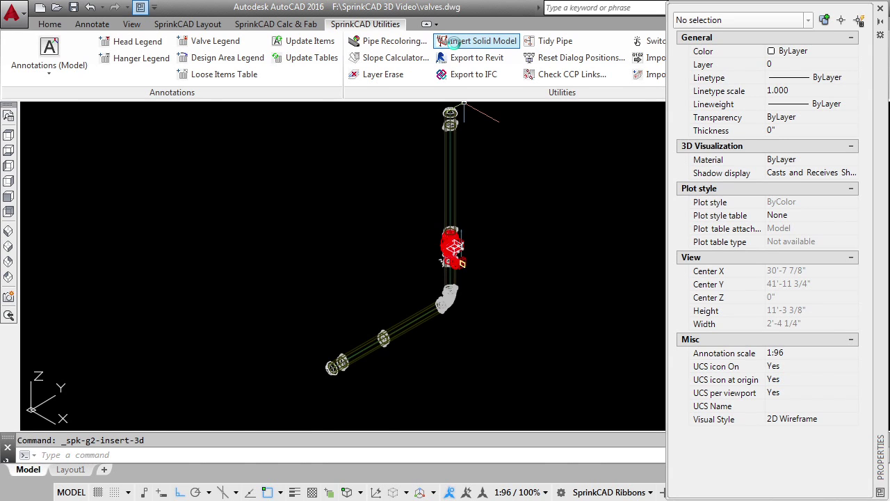
{"action": "left_click", "coordinate": [132, 24]}
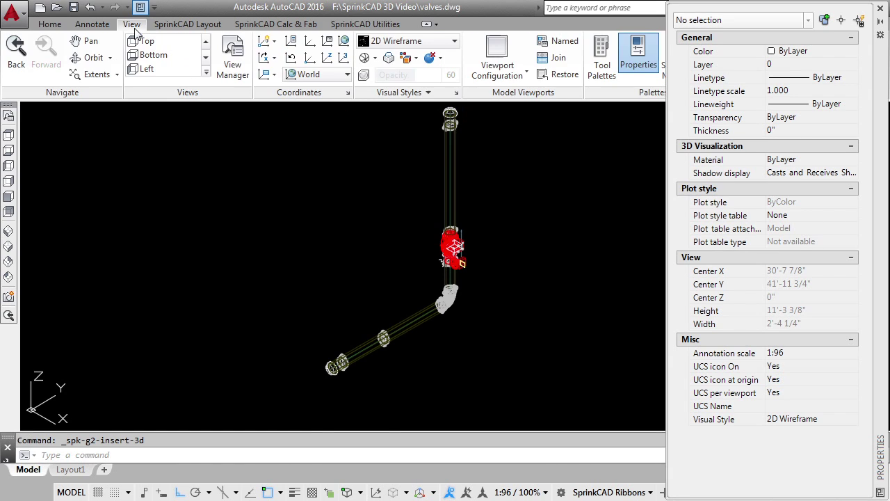
{"action": "left_click", "coordinate": [455, 42]}
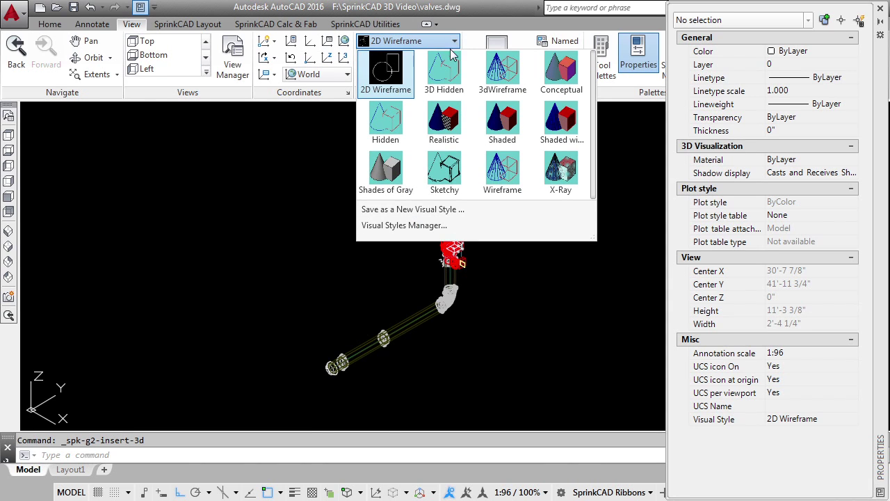
{"action": "left_click", "coordinate": [443, 120]}
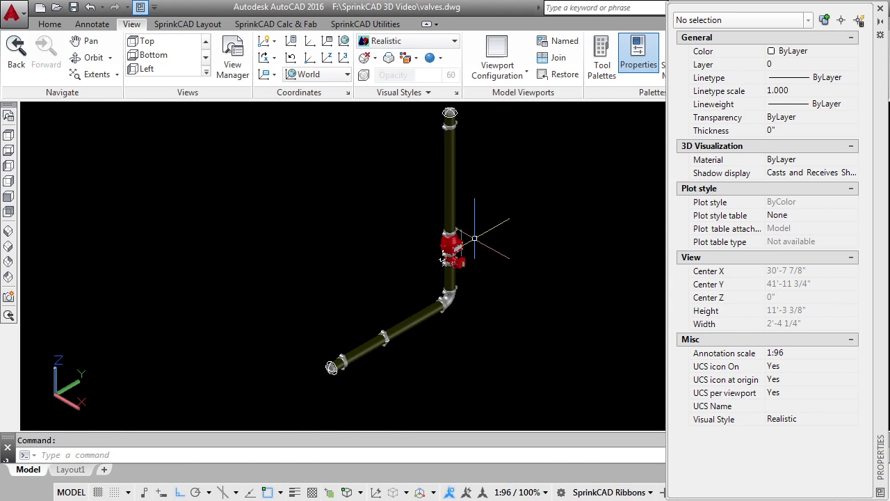
{"action": "scroll", "coordinate": [474, 238], "scroll_direction": "up", "scroll_amount": 4}
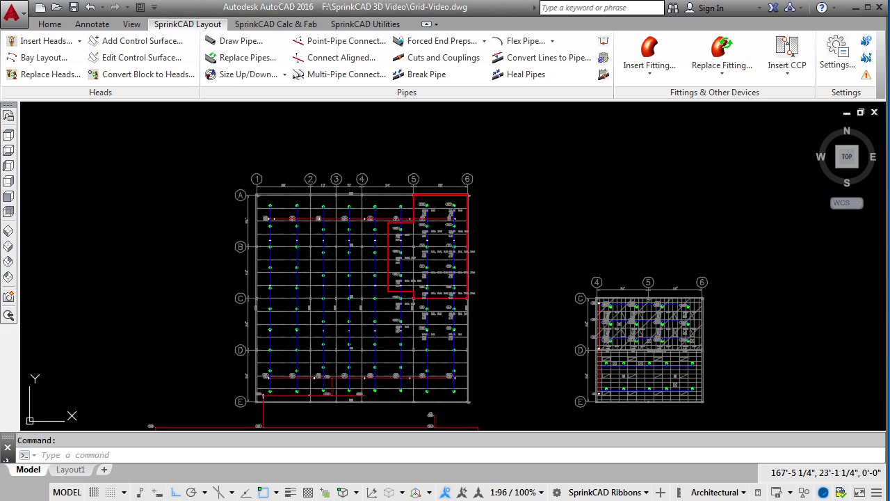
Set up hanger insertion with HangerTBC and its anchor point at 0" relative to the Ceiling1 control surface in Grid-Video.dwg.
{"action": "left_click", "coordinate": [650, 69]}
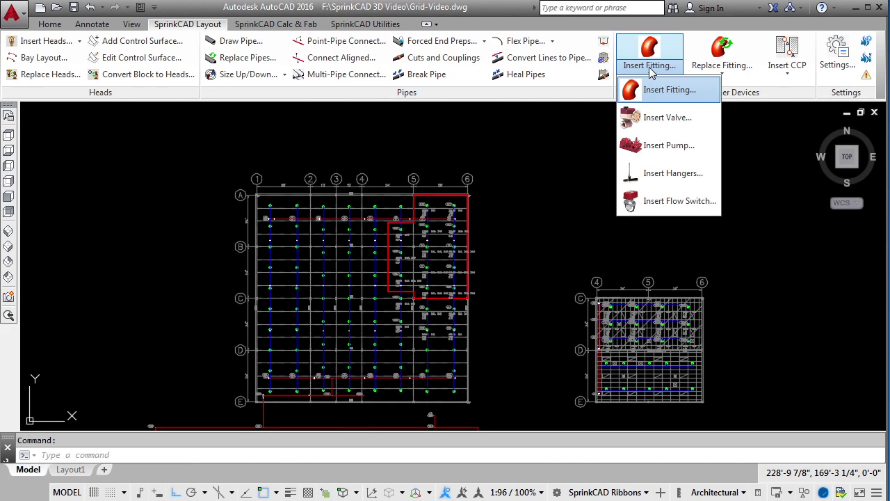
{"action": "left_click", "coordinate": [673, 173]}
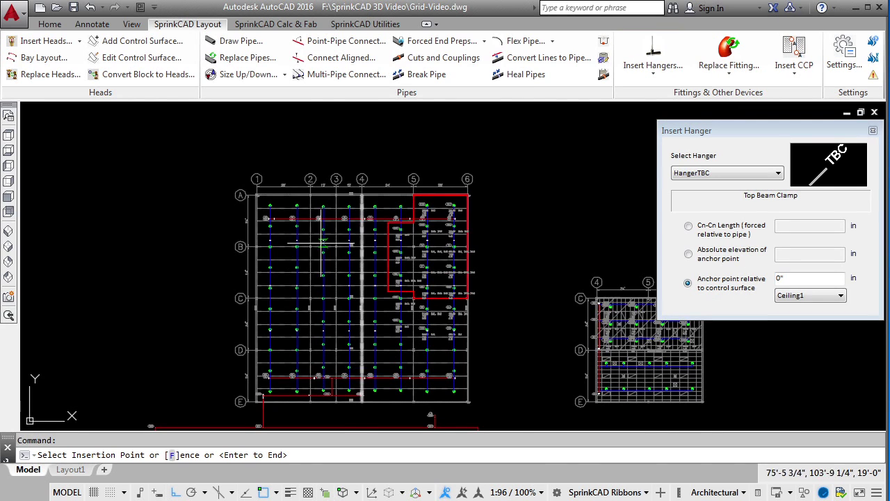
{"action": "scroll", "coordinate": [318, 192], "scroll_direction": "up", "scroll_amount": 5}
{"action": "scroll", "coordinate": [294, 192], "scroll_direction": "up", "scroll_amount": 2}
{"action": "mouse_move", "coordinate": [294, 193]}
{"action": "middle_mouse_down"}
{"action": "mouse_move", "coordinate": [316, 236]}
{"action": "mouse_move", "coordinate": [362, 275]}
{"action": "middle_mouse_up"}
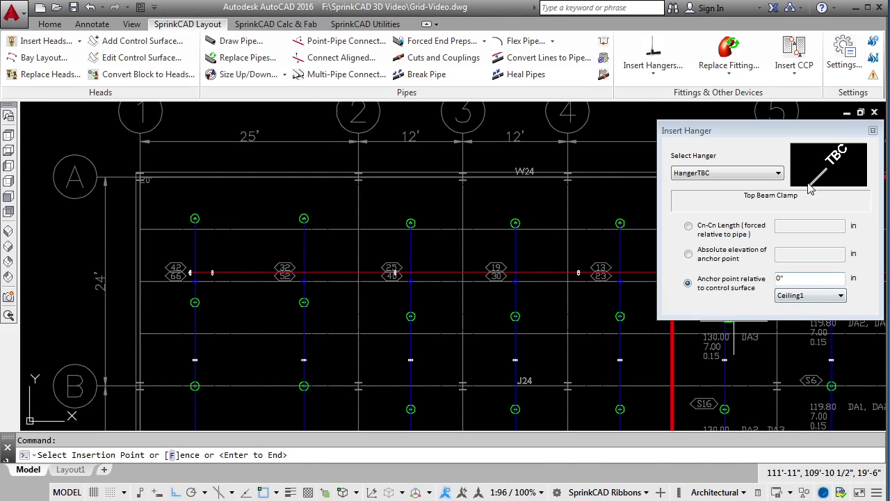
{"action": "left_click", "coordinate": [778, 173]}
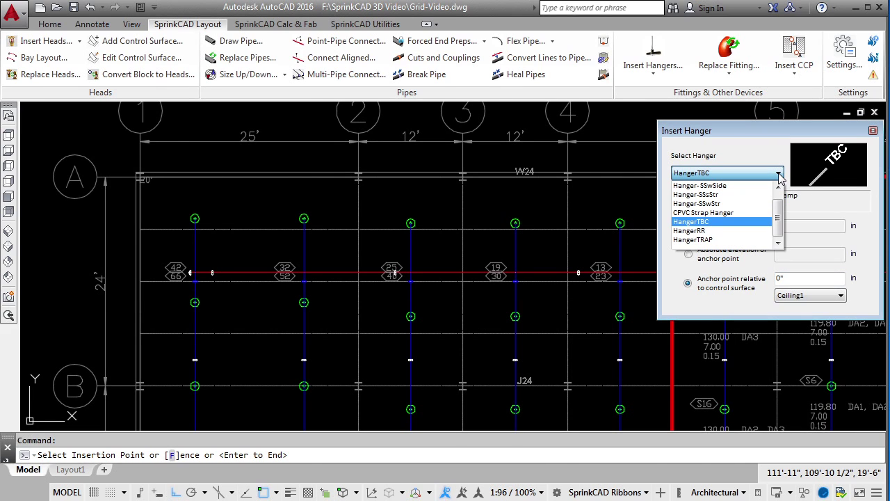
{"action": "left_click", "coordinate": [746, 224]}
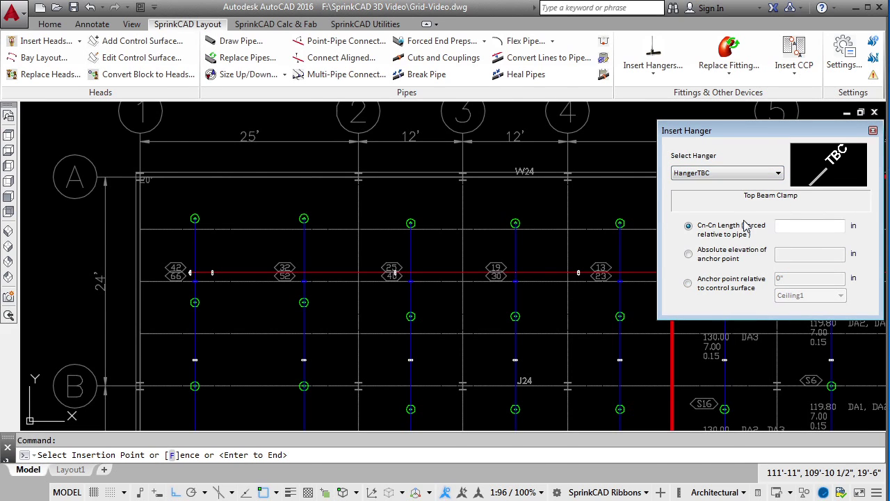
{"action": "left_click", "coordinate": [689, 285]}
{"action": "left_click", "coordinate": [841, 296]}
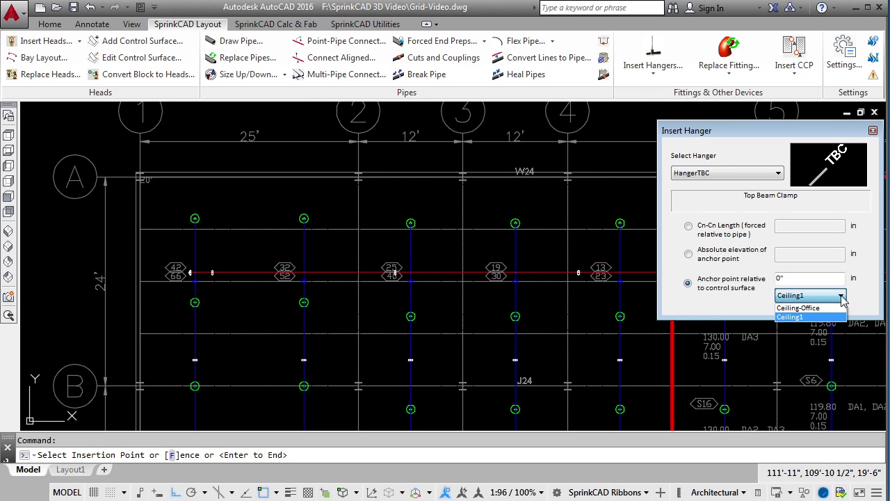
{"action": "left_click", "coordinate": [825, 317]}
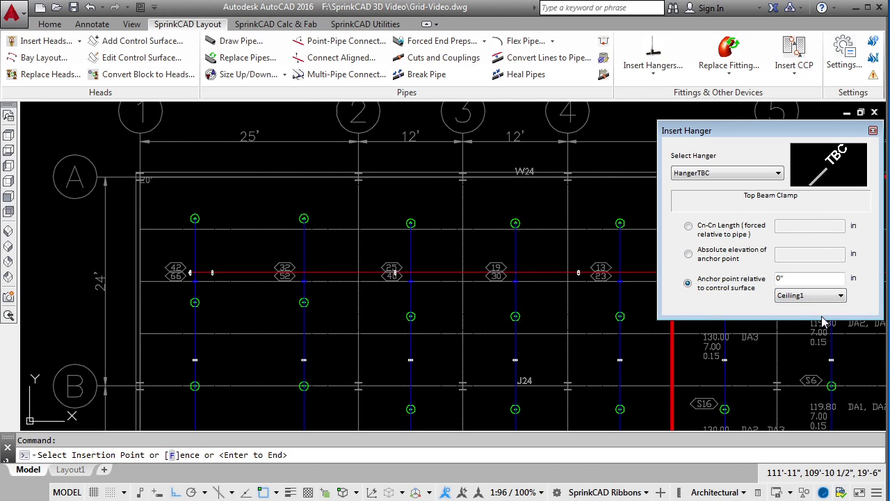
Place hangers near the upper ends of the first two branch lines and one on the red main between them.
{"action": "left_click", "coordinate": [195, 234]}
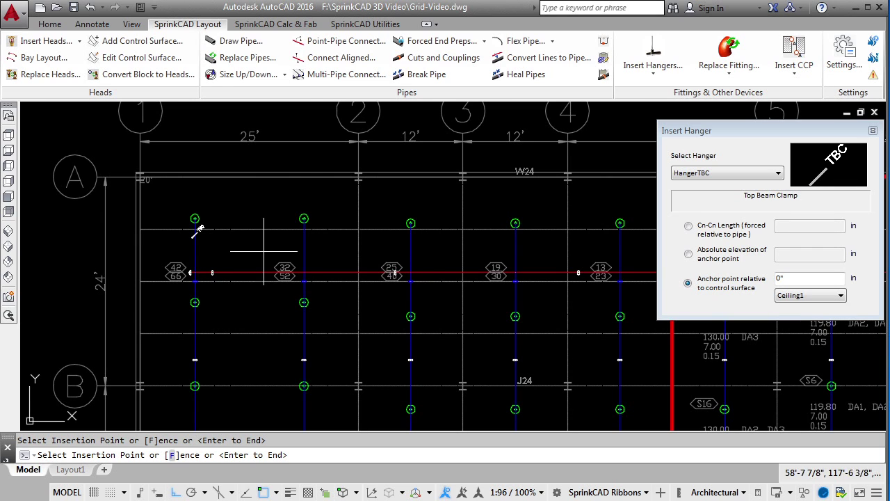
{"action": "left_click", "coordinate": [304, 237]}
{"action": "left_click", "coordinate": [236, 274]}
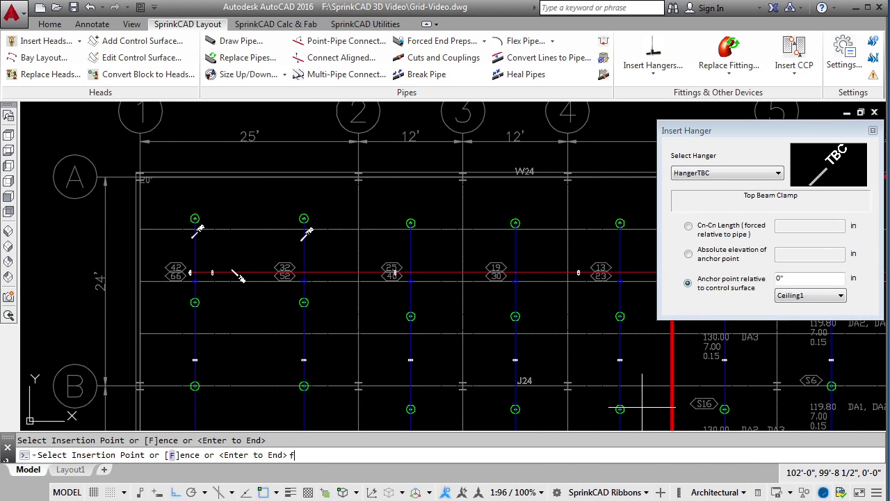
Insert hangers on the first four branch lines with a fence along the joist line just above gridline B.
{"action": "key", "text": "Return"}
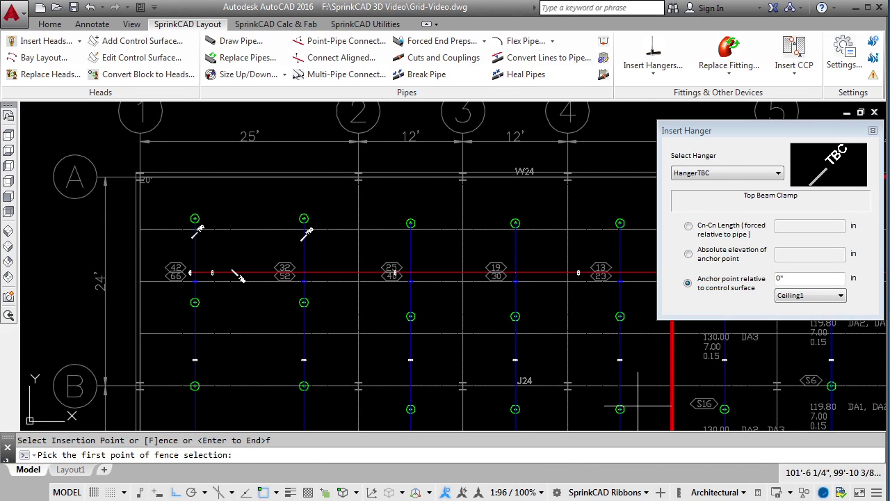
{"action": "left_click", "coordinate": [180, 334]}
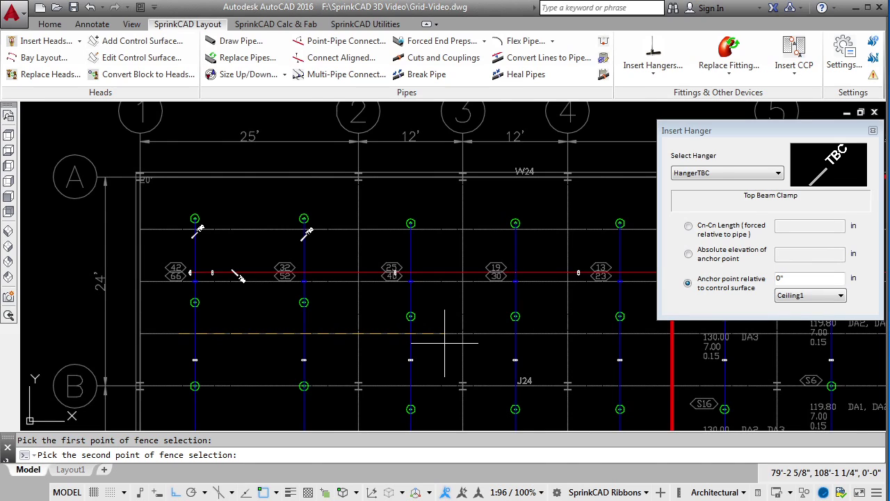
{"action": "left_click", "coordinate": [541, 334]}
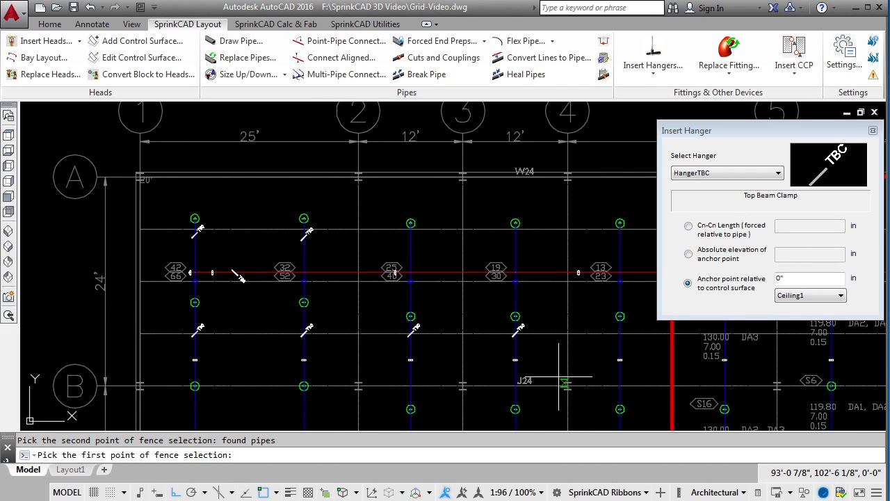
{"action": "key", "text": "Return"}
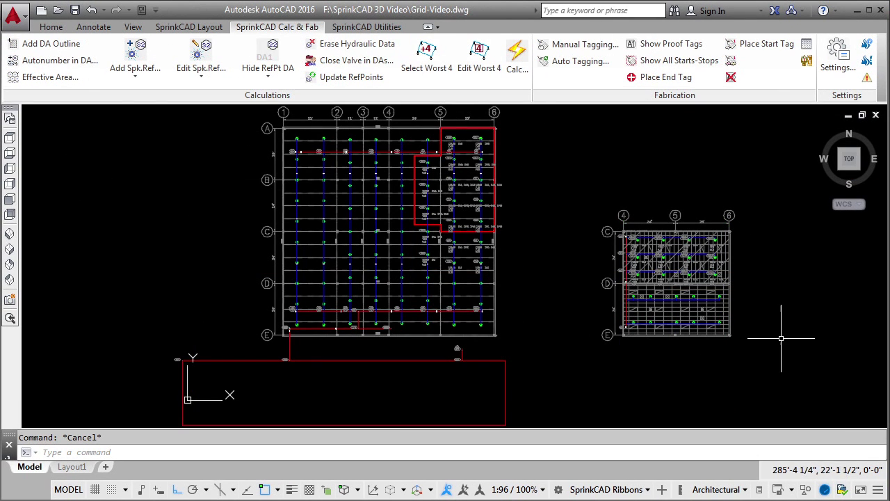
Inspect the reference point settings of sprinkler S15, including its design areas, coverage, minimum pressure and density override.
{"action": "scroll", "coordinate": [491, 161], "scroll_direction": "up", "scroll_amount": 6}
{"action": "scroll", "coordinate": [441, 193], "scroll_direction": "up", "scroll_amount": 2}
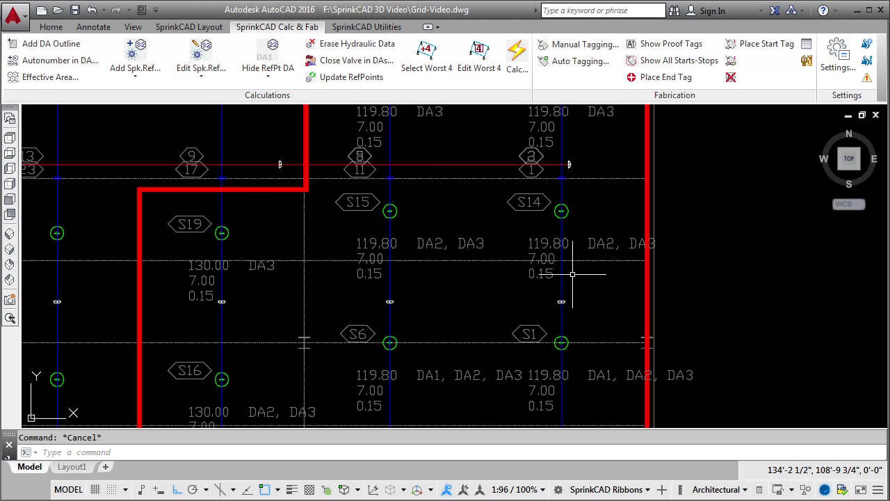
{"action": "left_click", "coordinate": [201, 74]}
{"action": "left_click", "coordinate": [184, 91]}
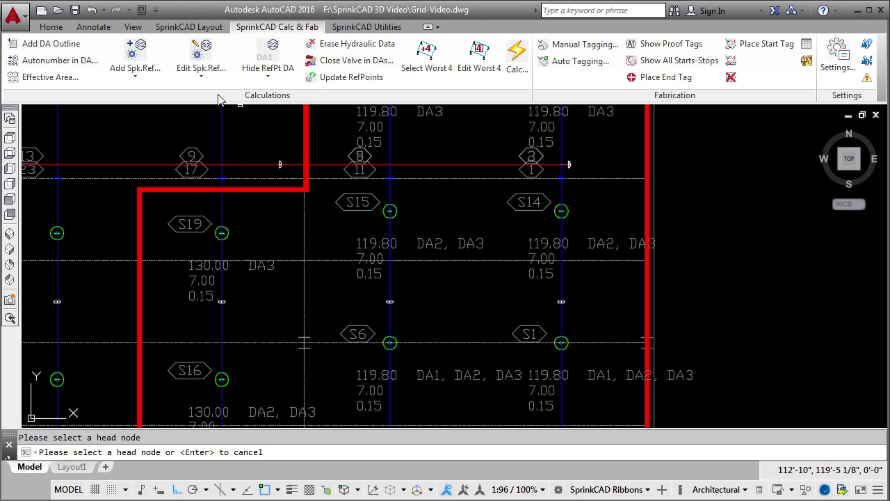
{"action": "left_click", "coordinate": [473, 250]}
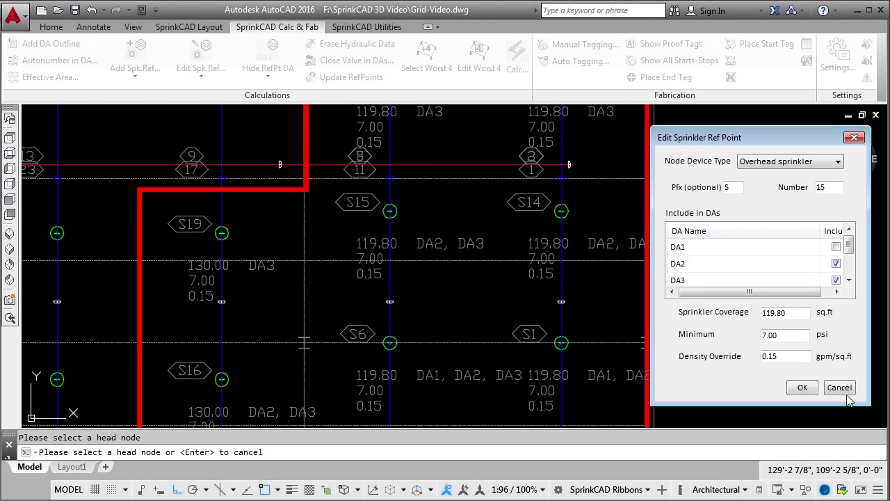
{"action": "left_click", "coordinate": [803, 388]}
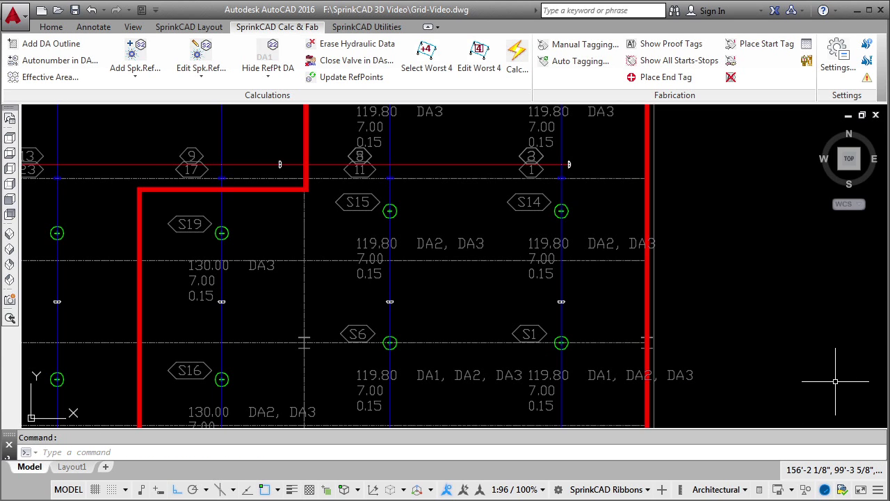
Run the hydraulic calculation for design areas DA1, DA2 and DA3, leaving out DA4.
{"action": "type", "text": "z"}
{"action": "key", "text": "Return"}
{"action": "type", "text": "a"}
{"action": "key", "text": "Return"}
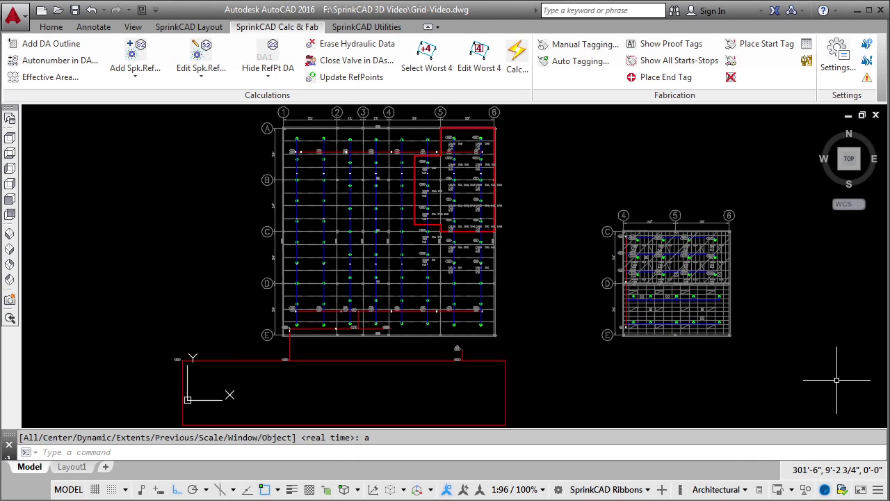
{"action": "left_click", "coordinate": [517, 59]}
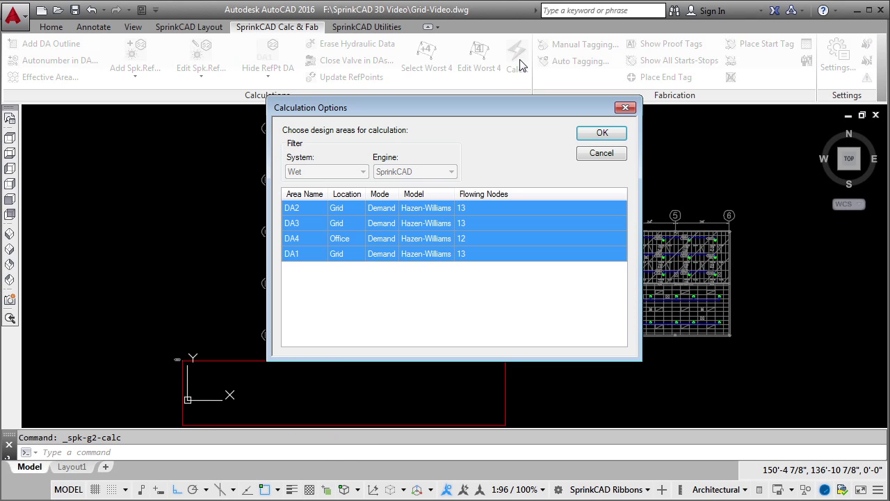
{"action": "left_click", "coordinate": [304, 210]}
{"action": "left_click", "coordinate": [309, 223], "text": "shift"}
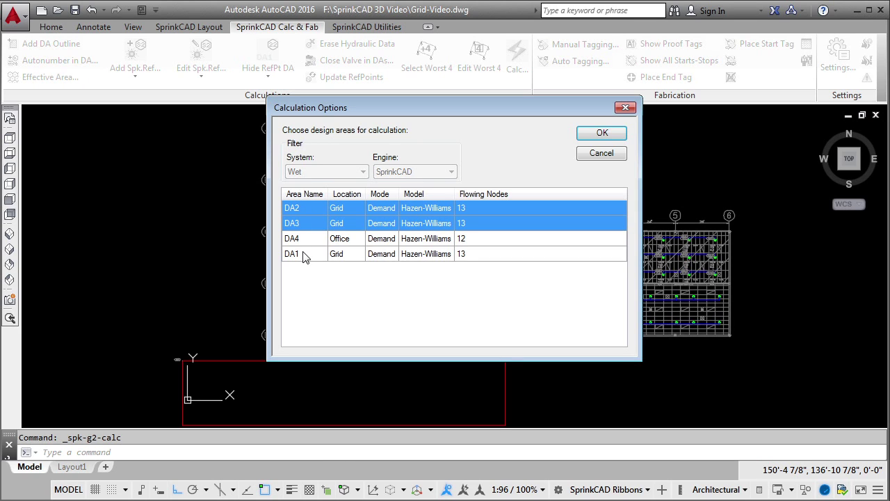
{"action": "left_click", "coordinate": [305, 255], "text": "ctrl"}
{"action": "left_click", "coordinate": [601, 133]}
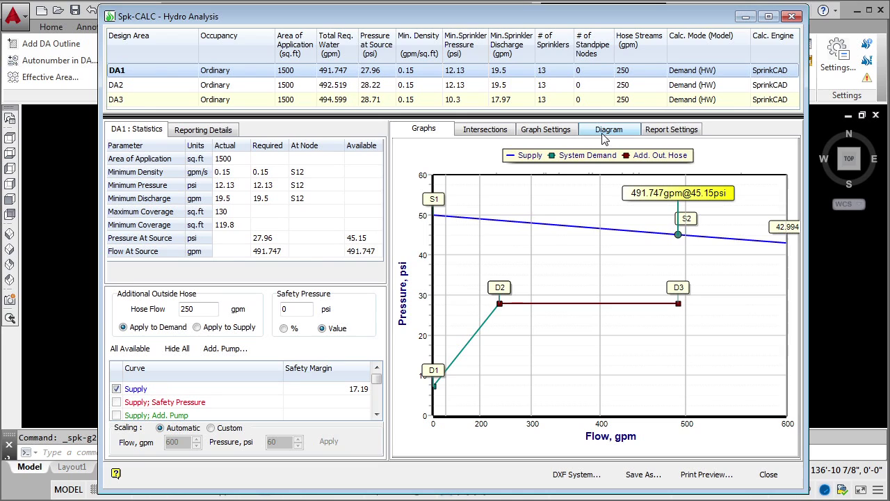
Review the DA2 and DA3 results and save the hydraulic analysis as a SprinkCALC4 file named Grid.
{"action": "left_click", "coordinate": [373, 85]}
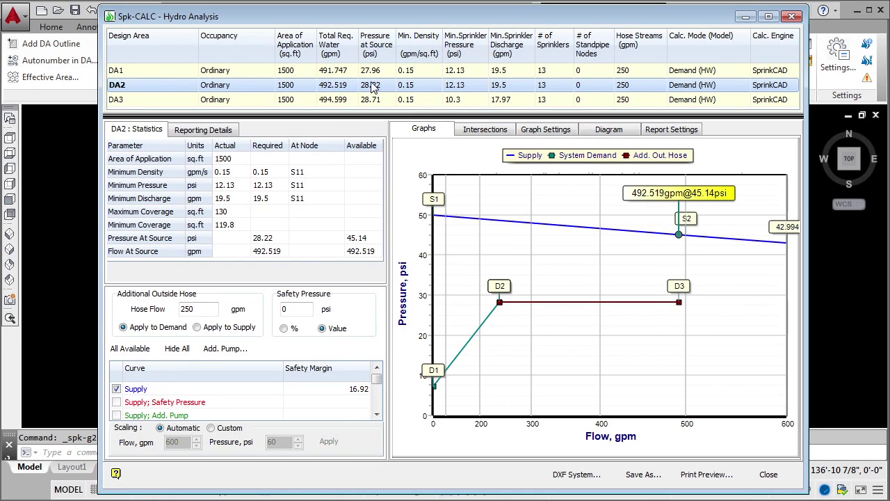
{"action": "left_click", "coordinate": [362, 101]}
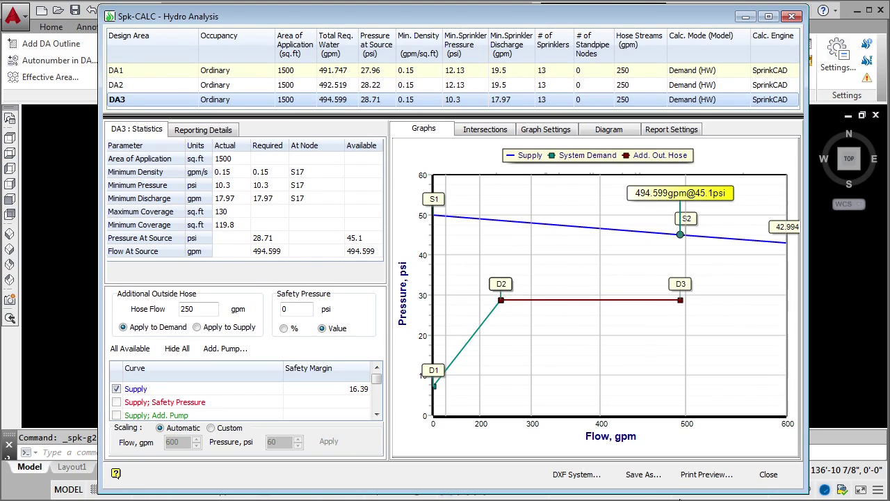
{"action": "left_click", "coordinate": [644, 474]}
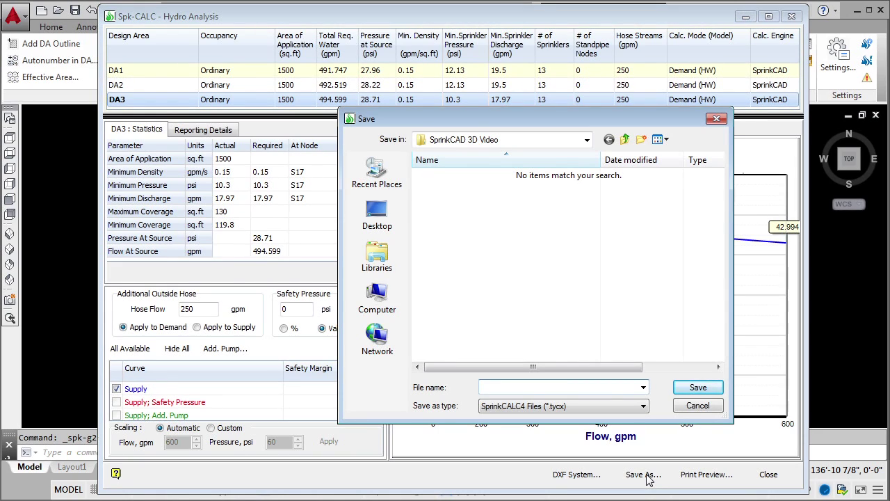
{"action": "type", "text": "Grid"}
{"action": "key", "text": "Tab"}
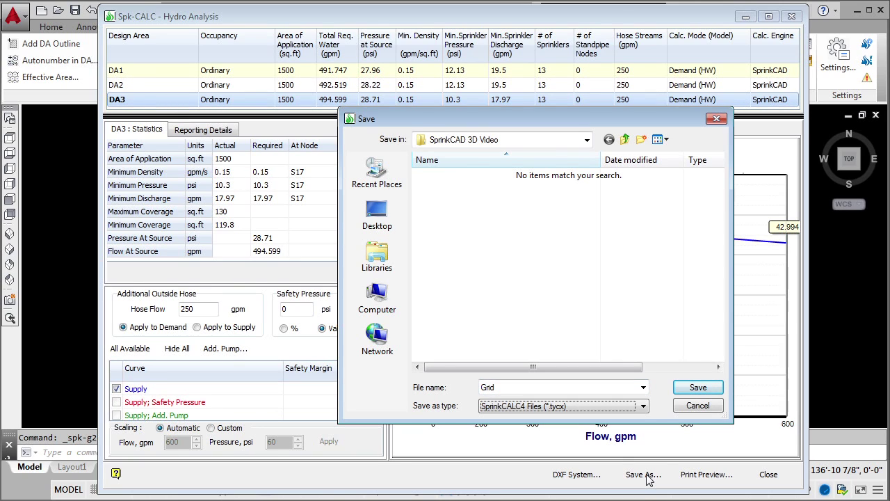
{"action": "left_click", "coordinate": [698, 388]}
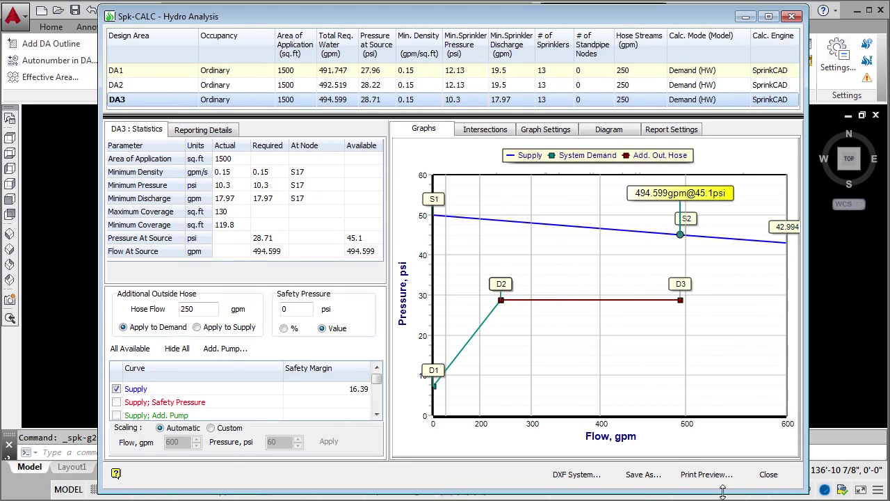
Close the hydraulic analysis and open the saved Grid.tycx file in SprinkCALC 4.
{"action": "left_click", "coordinate": [769, 478]}
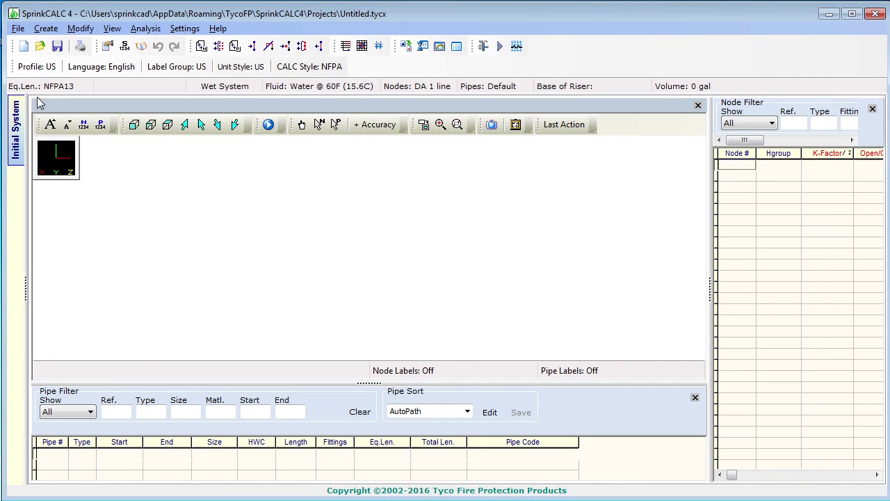
{"action": "left_click", "coordinate": [41, 46]}
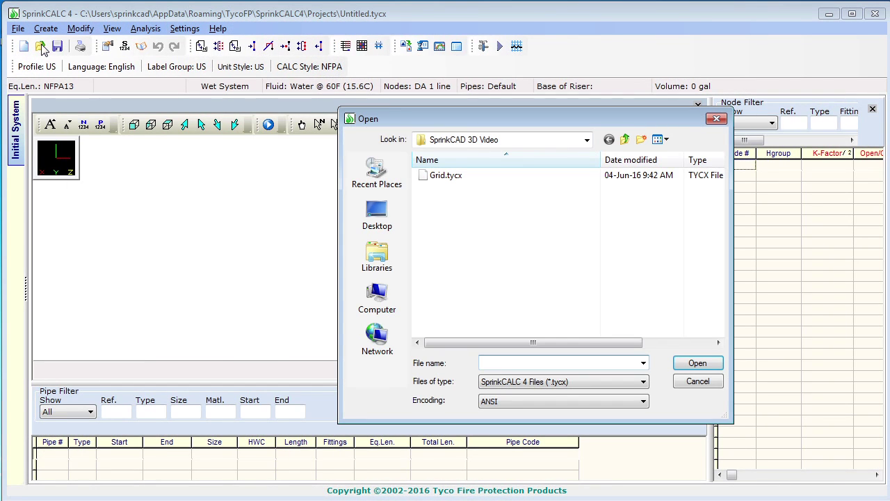
{"action": "left_click", "coordinate": [445, 175]}
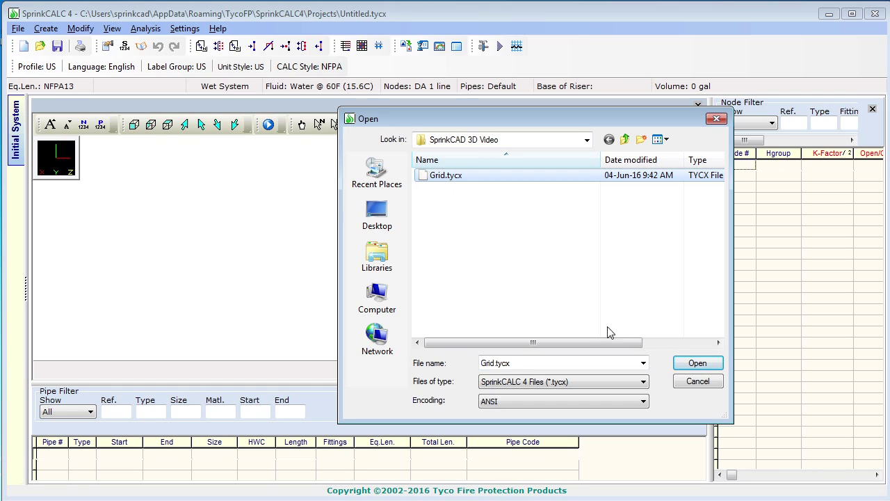
{"action": "left_click", "coordinate": [692, 364]}
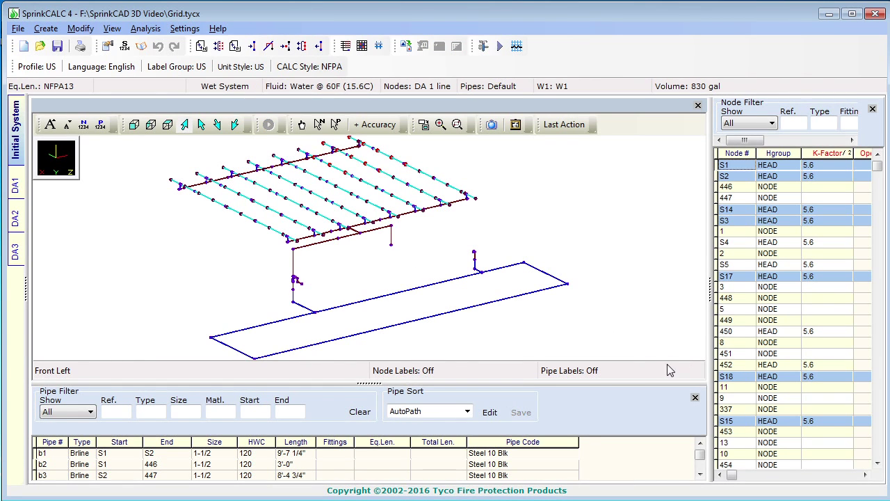
Examine the systems calculated for design areas DA1, DA2 and DA3, and return to DA1.
{"action": "left_click", "coordinate": [15, 188]}
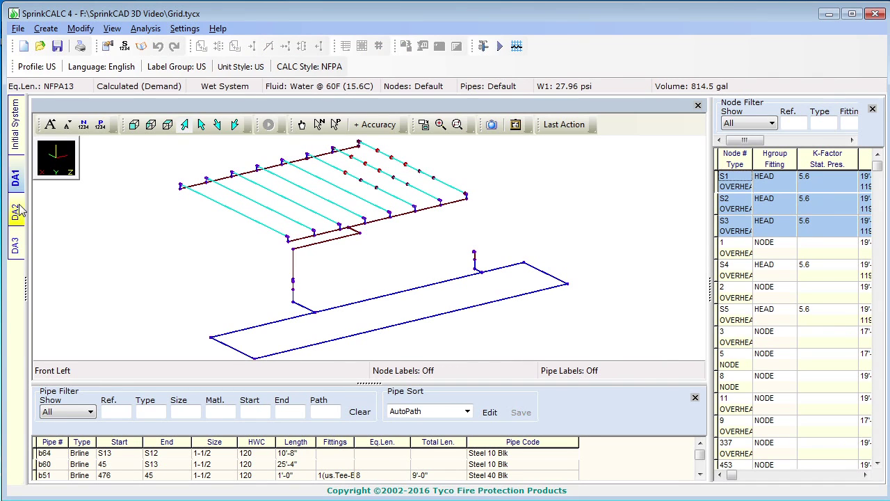
{"action": "left_click", "coordinate": [17, 212]}
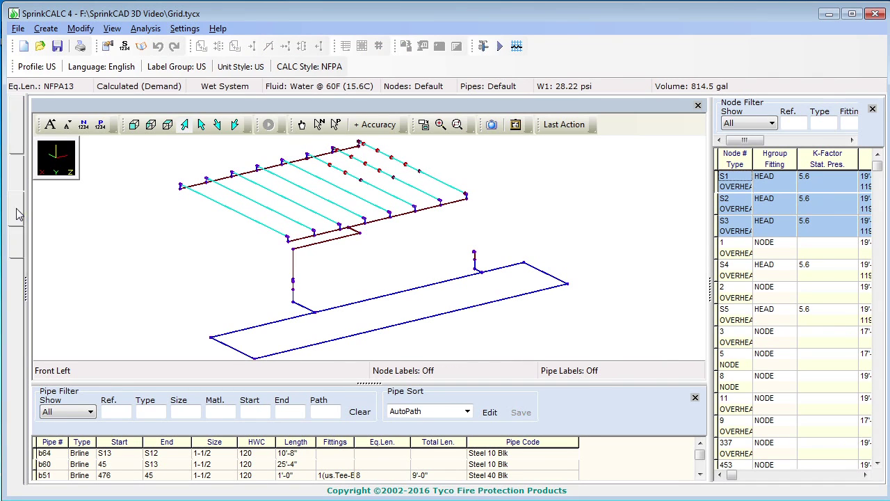
{"action": "left_click", "coordinate": [17, 245]}
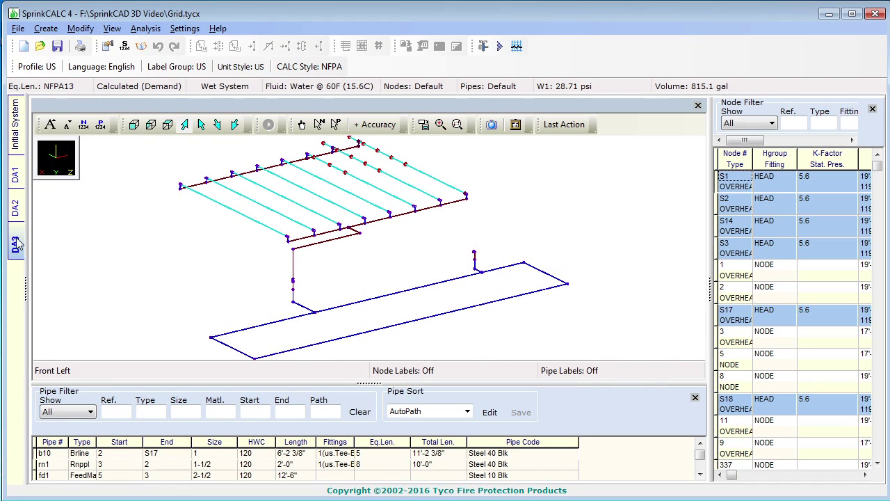
{"action": "left_click", "coordinate": [15, 182]}
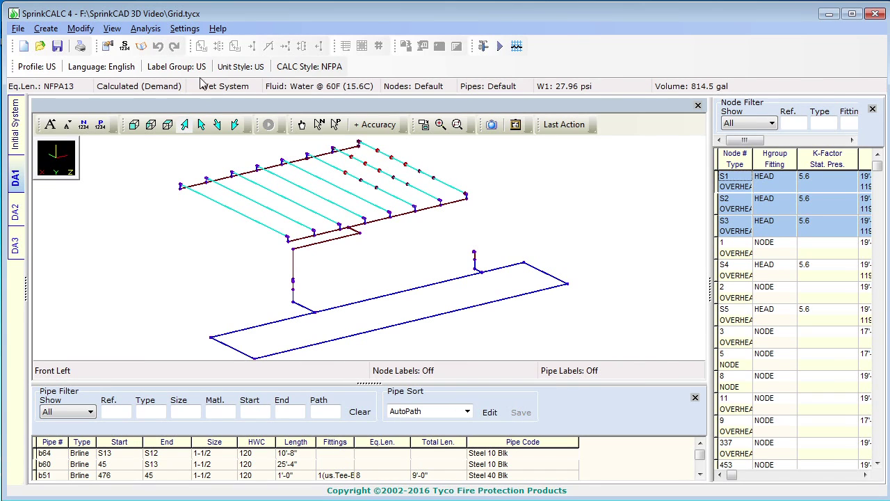
Run the DA1 calculation in Demand mode with the Hazen-Williams model and the SprinkCAD engine, and close the resulting analysis.
{"action": "left_click", "coordinate": [143, 28]}
{"action": "left_click", "coordinate": [167, 44]}
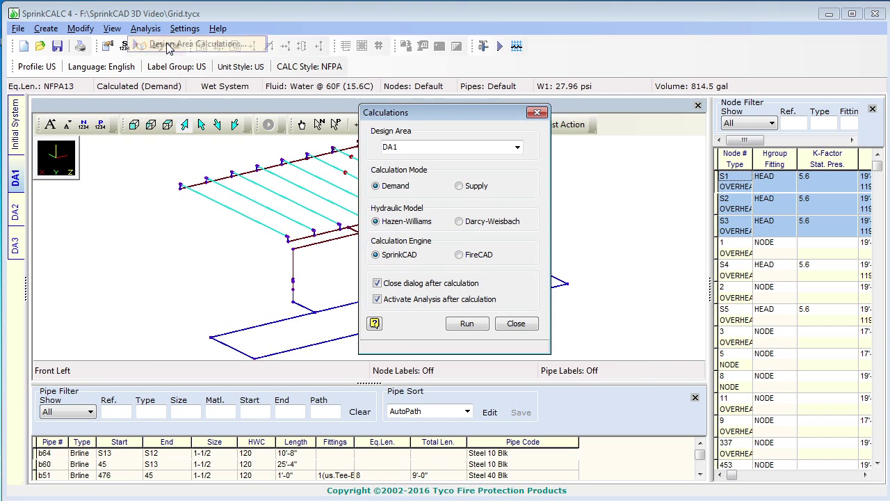
{"action": "left_click", "coordinate": [467, 324]}
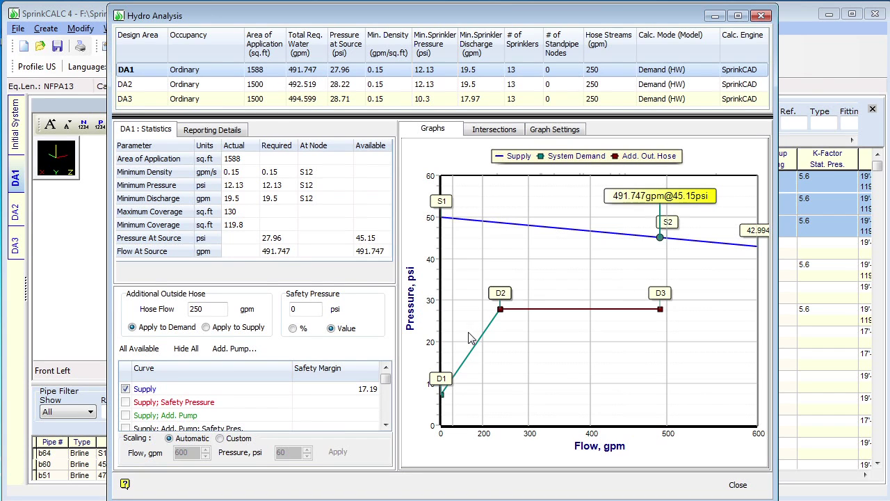
{"action": "left_click", "coordinate": [737, 485]}
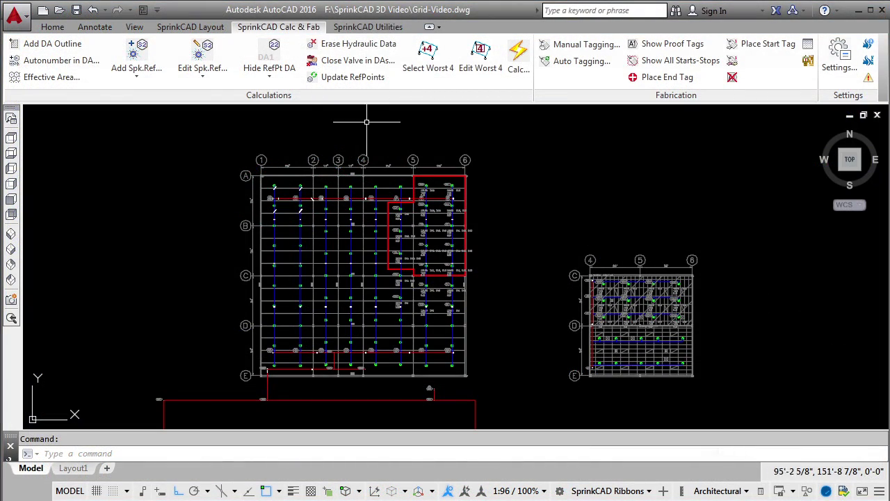
Export the Grid-Video drawing from AutoCAD to Revit format as Grid-Video_1_1_8849.spkexp in the SprinkCAD 3D Video folder.
{"action": "left_click", "coordinate": [379, 28]}
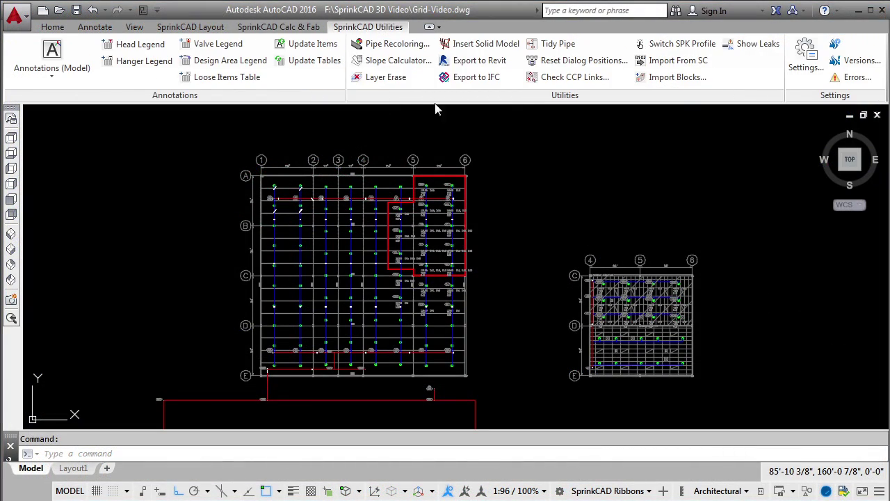
{"action": "left_click", "coordinate": [498, 64]}
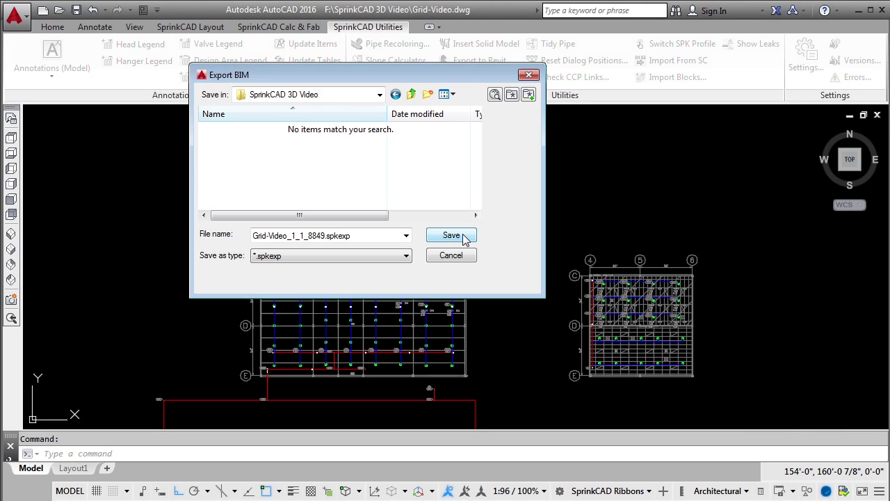
{"action": "left_click", "coordinate": [465, 237]}
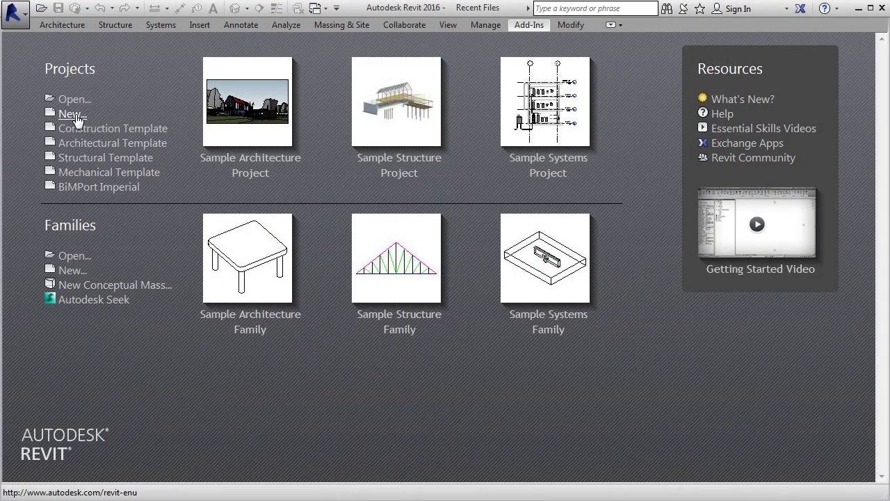
Create a new Revit project from the BiMPort Imperial template.
{"action": "left_click", "coordinate": [73, 114]}
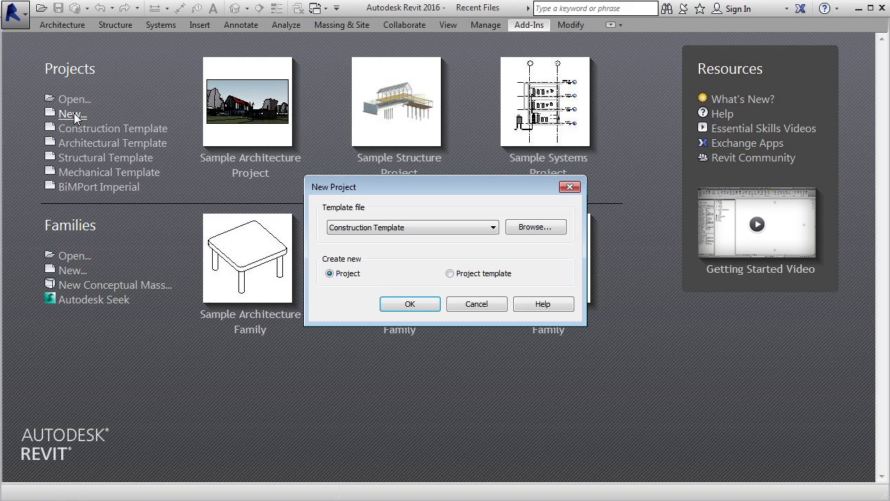
{"action": "left_click", "coordinate": [486, 228]}
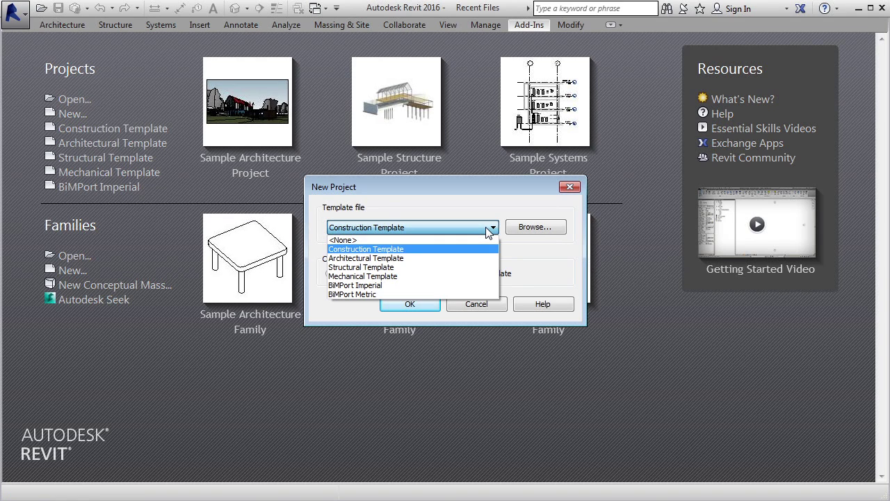
{"action": "left_click", "coordinate": [466, 285]}
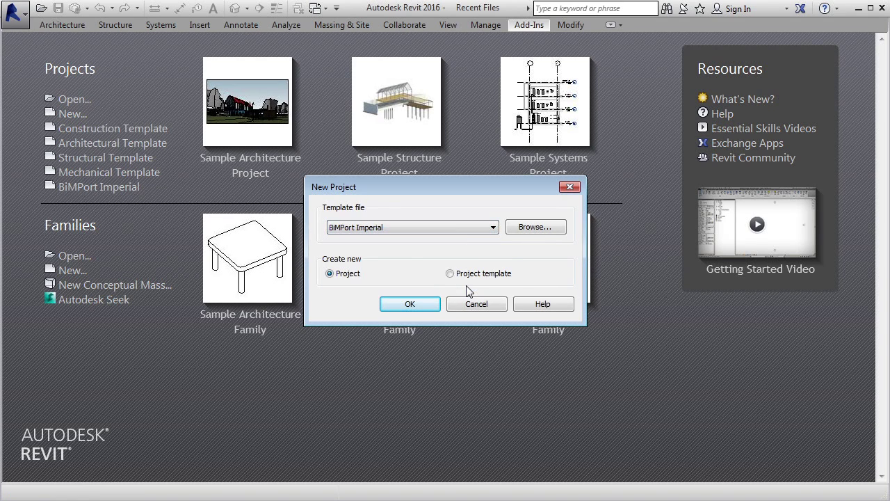
{"action": "left_click", "coordinate": [409, 306]}
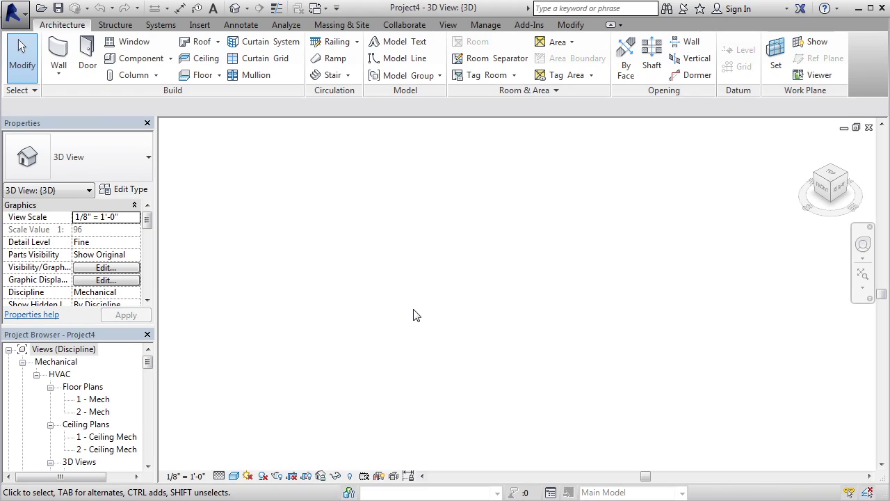
Import Grid-Video_1_1_8849.spkexp into the Revit project with the BiMport external tool and close the processing log.
{"action": "left_click", "coordinate": [524, 26]}
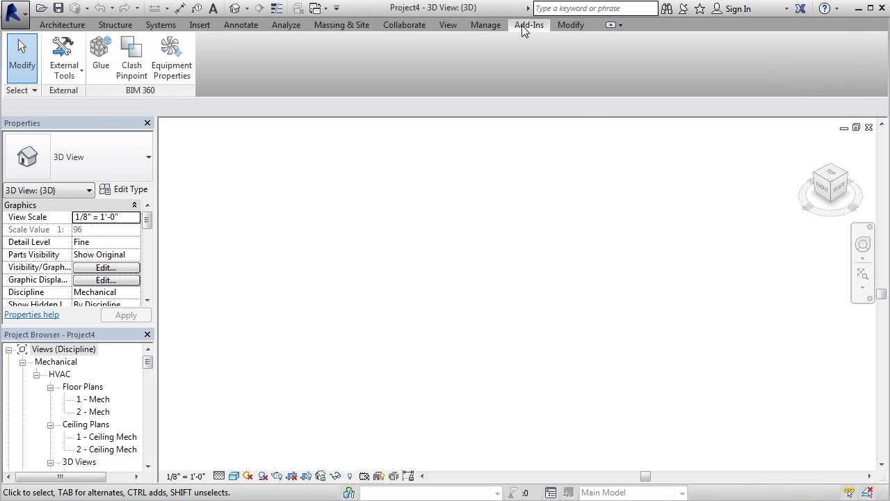
{"action": "left_click", "coordinate": [64, 56]}
{"action": "left_click", "coordinate": [104, 92]}
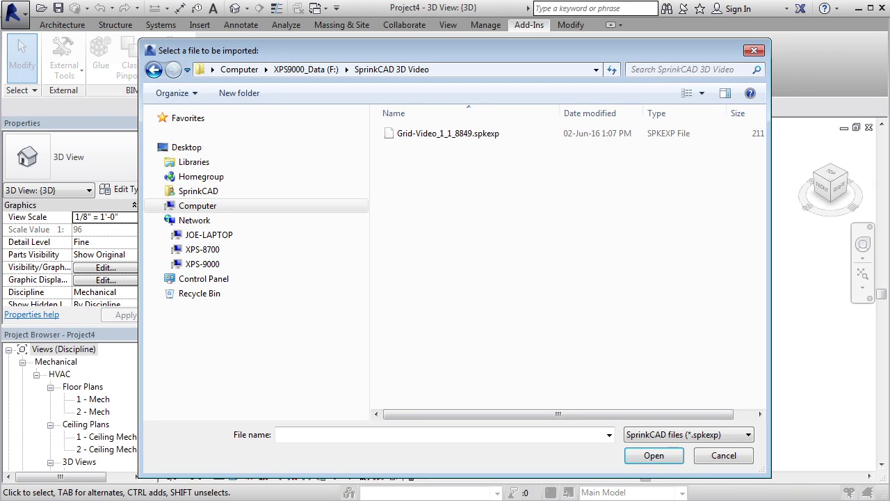
{"action": "left_click", "coordinate": [487, 134]}
{"action": "left_click", "coordinate": [654, 458]}
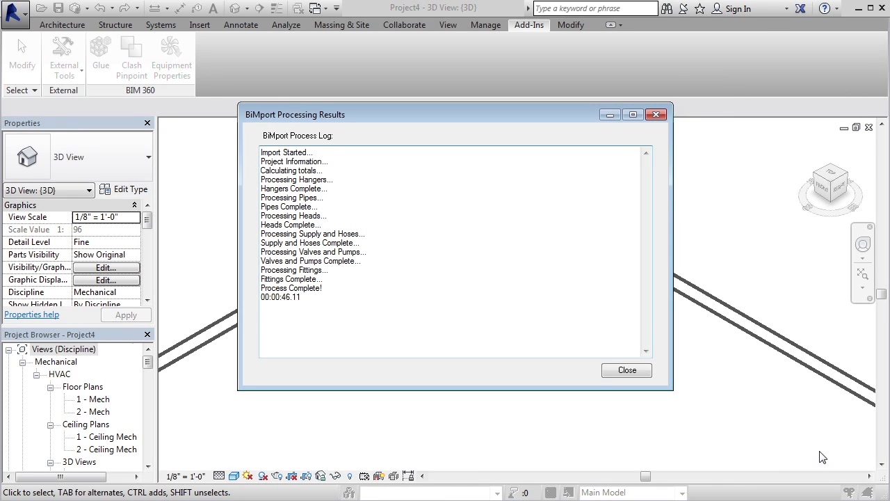
{"action": "left_click", "coordinate": [627, 370]}
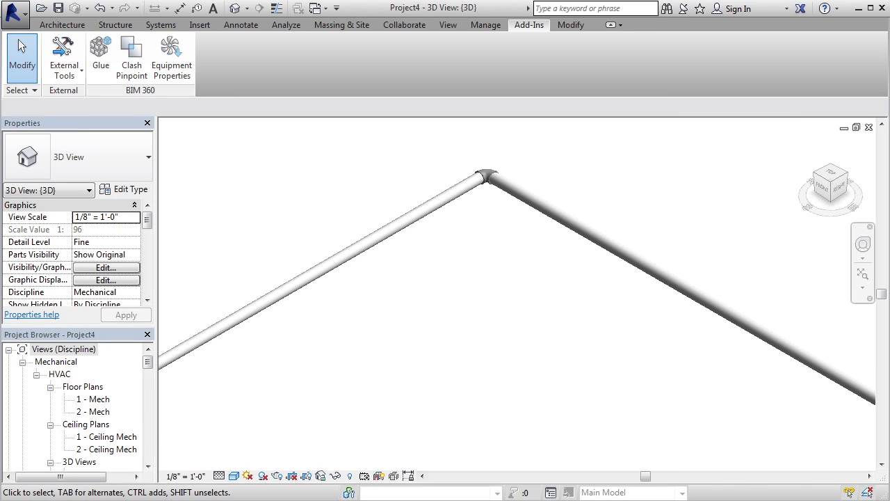
Examine the imported sprinkler piping in the 3D view, including a return bend on a branch line.
{"action": "left_click", "coordinate": [862, 277]}
{"action": "scroll", "coordinate": [656, 371], "scroll_direction": "up", "scroll_amount": 5}
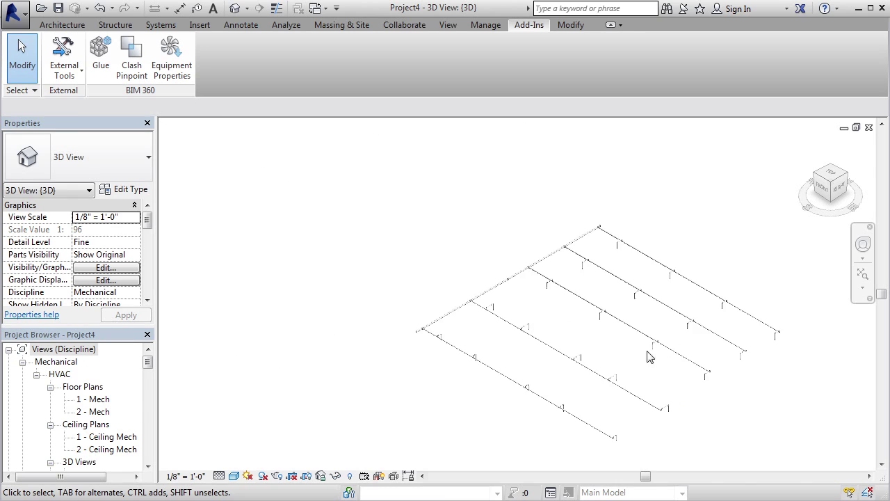
{"action": "scroll", "coordinate": [529, 298], "scroll_direction": "up", "scroll_amount": 5}
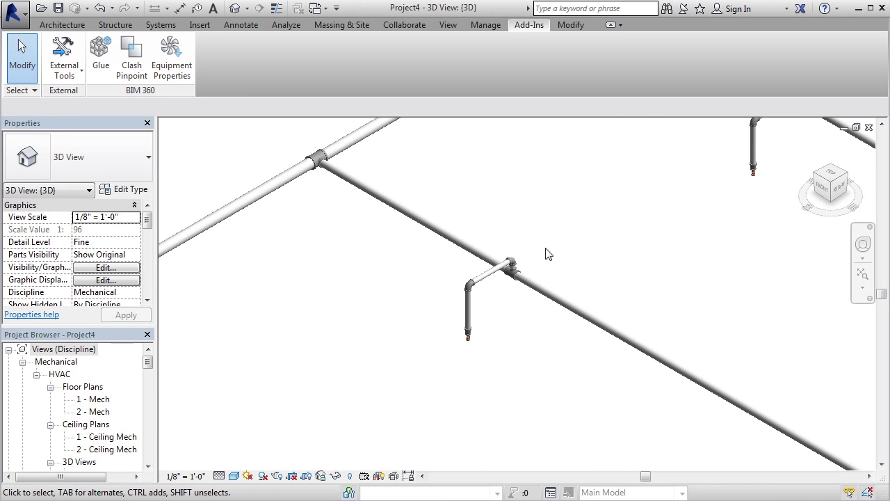
{"action": "middle_click_drag", "start_coordinate": [548, 254], "coordinate": [656, 195]}
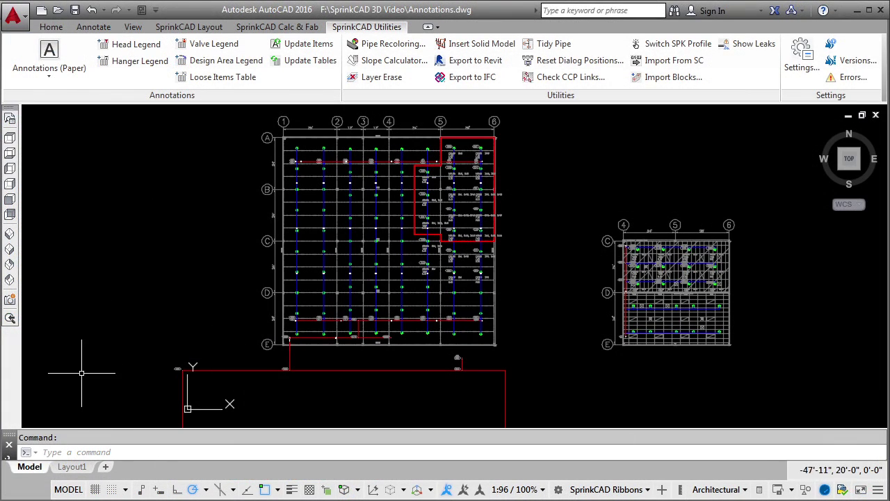
In AutoCAD, switch the Annotations drawing to Layout1 and set up Pipe C-C annotations for main and branch pipes.
{"action": "left_click", "coordinate": [73, 467]}
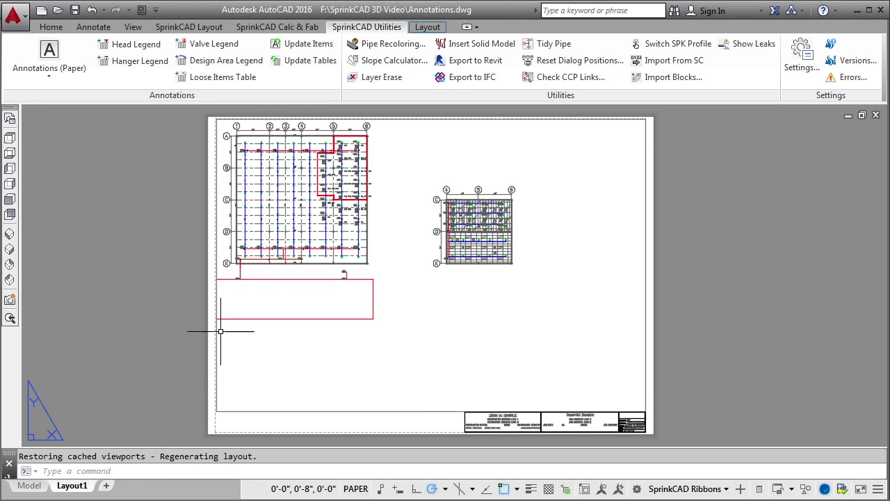
{"action": "scroll", "coordinate": [250, 124], "scroll_direction": "up", "scroll_amount": 4}
{"action": "scroll", "coordinate": [249, 144], "scroll_direction": "up", "scroll_amount": 4}
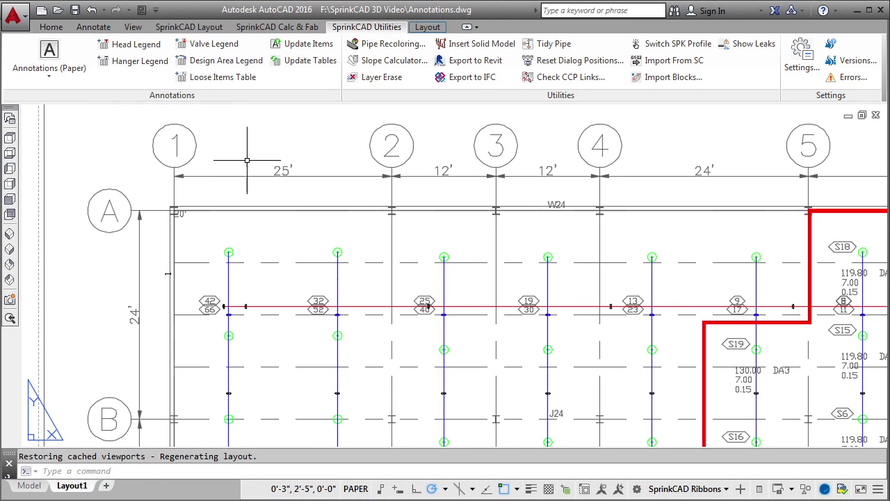
{"action": "middle_click_drag", "start_coordinate": [225, 258], "coordinate": [314, 266]}
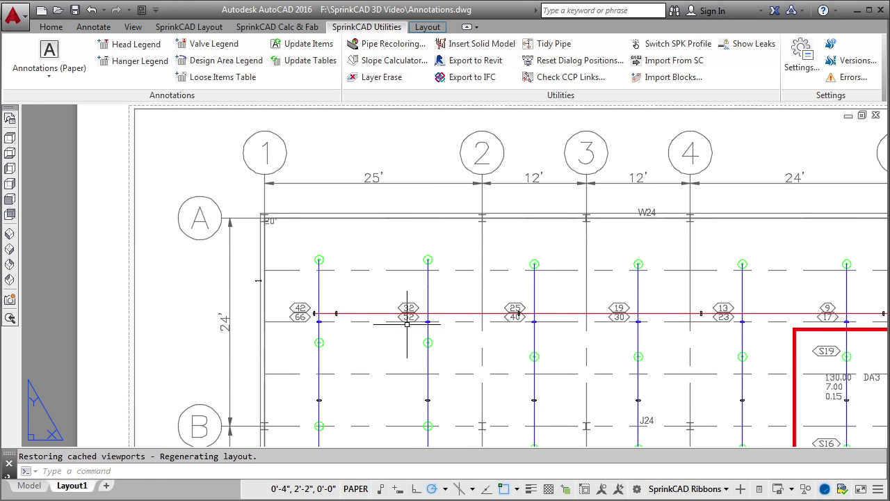
{"action": "left_click", "coordinate": [49, 53]}
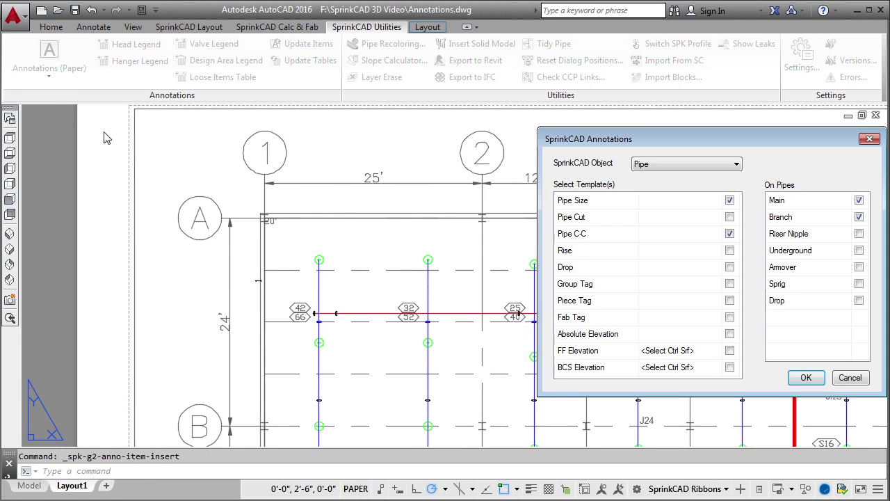
{"action": "left_click", "coordinate": [729, 200]}
{"action": "left_click", "coordinate": [806, 377]}
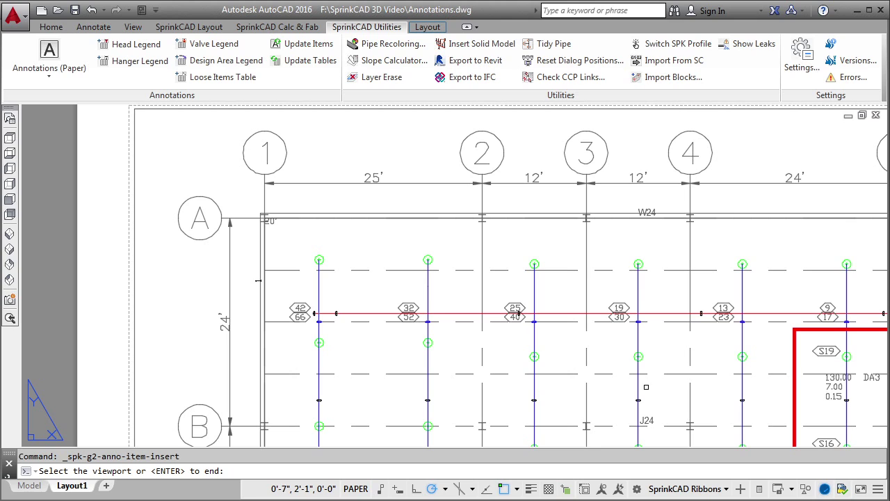
Annotate the branch pipes on the first two lines right of grid 1 and the main segment between them in the layout viewport.
{"action": "left_click", "coordinate": [139, 301]}
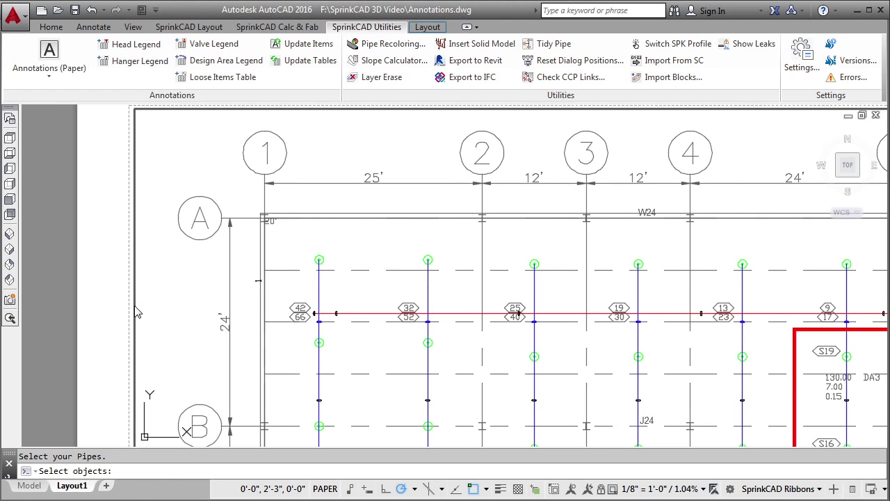
{"action": "left_click", "coordinate": [455, 277]}
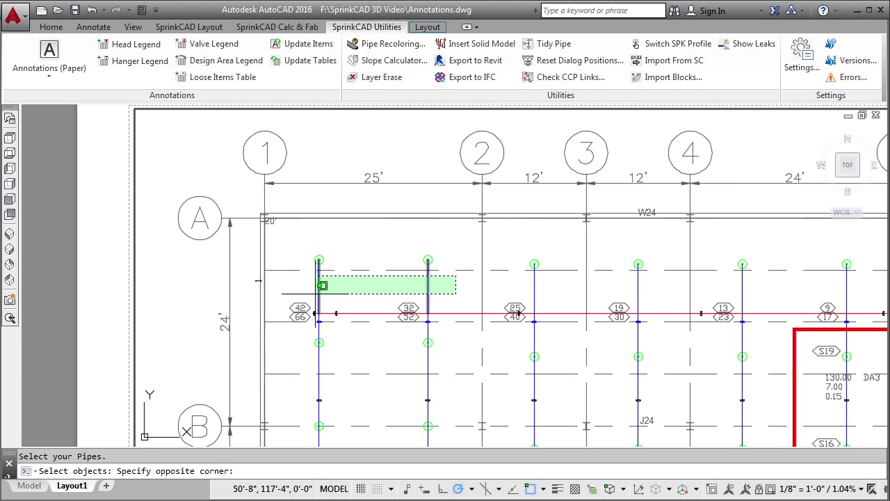
{"action": "left_click", "coordinate": [314, 286]}
{"action": "left_click", "coordinate": [379, 299]}
{"action": "left_click", "coordinate": [340, 327]}
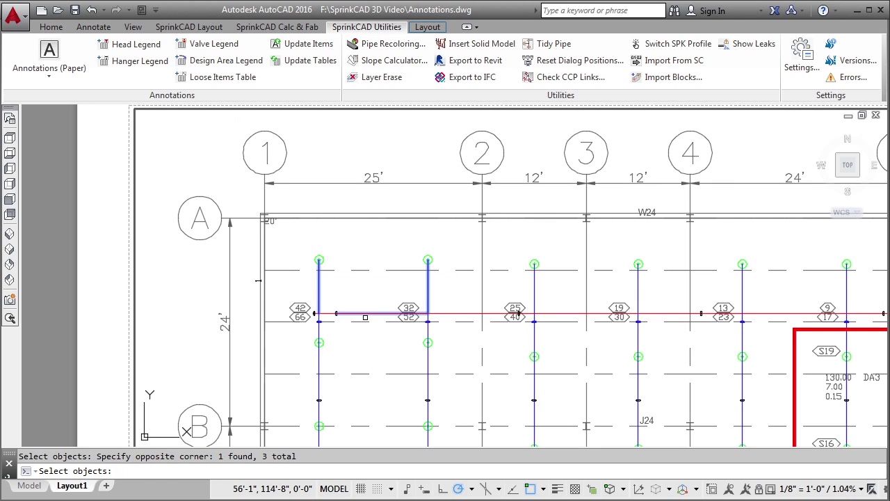
{"action": "left_click", "coordinate": [448, 317]}
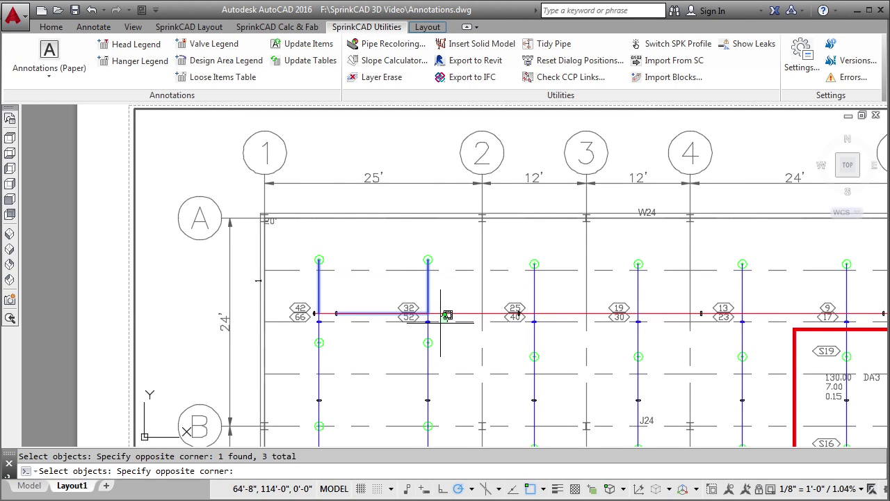
{"action": "left_click", "coordinate": [307, 404]}
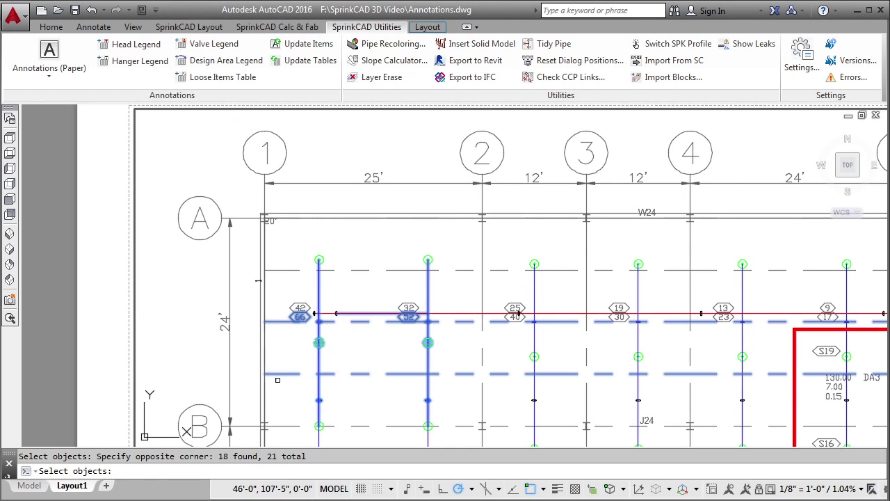
{"action": "key", "text": "Return"}
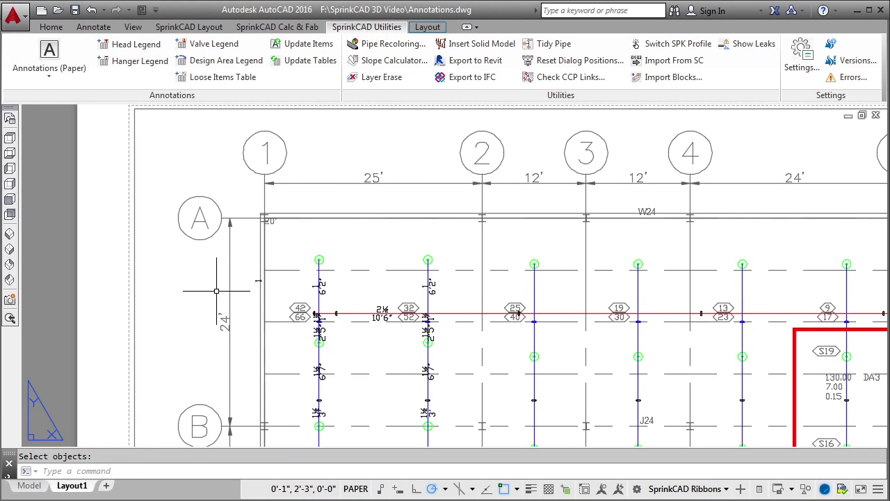
{"action": "scroll", "coordinate": [361, 365], "scroll_direction": "up", "scroll_amount": 2}
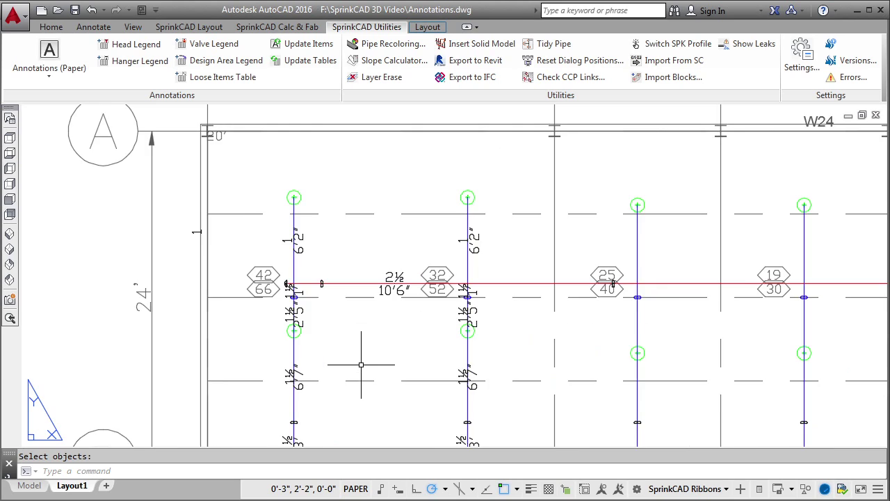
Insert the head legend beside the floor plan in the layout and the design area legend below it.
{"action": "scroll", "coordinate": [361, 364], "scroll_direction": "down", "scroll_amount": 4}
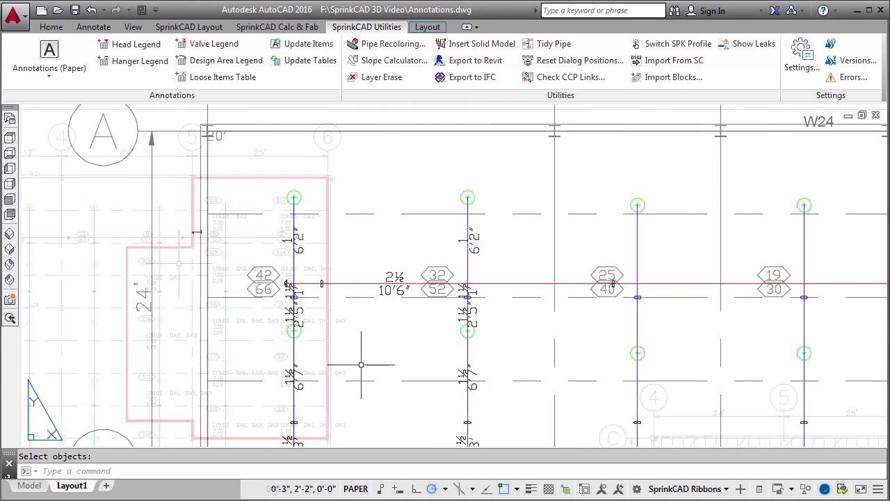
{"action": "left_click", "coordinate": [148, 50]}
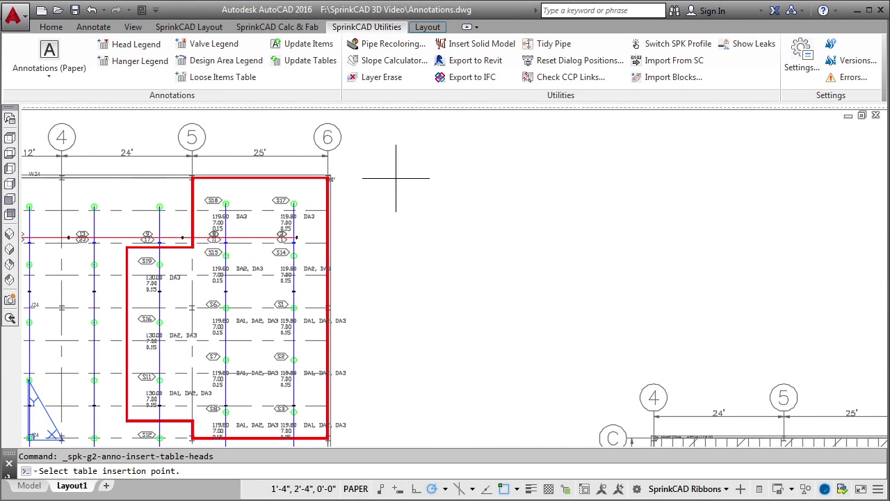
{"action": "left_click", "coordinate": [418, 165]}
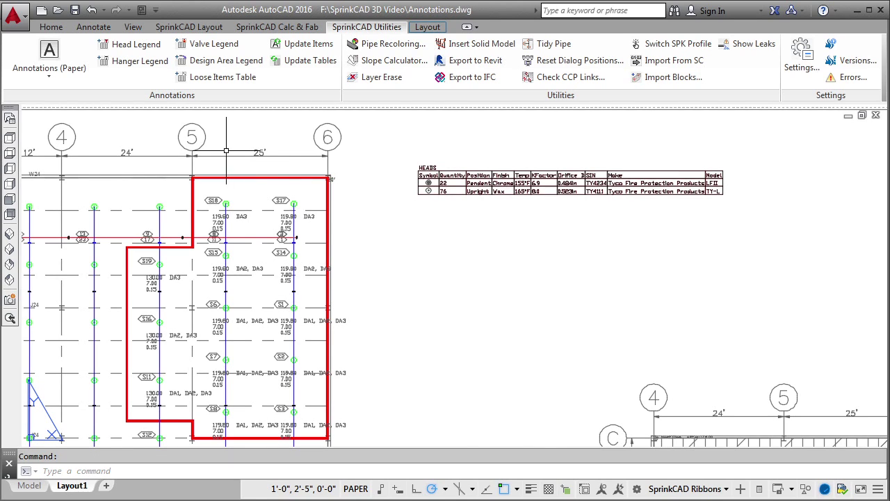
{"action": "left_click", "coordinate": [199, 67]}
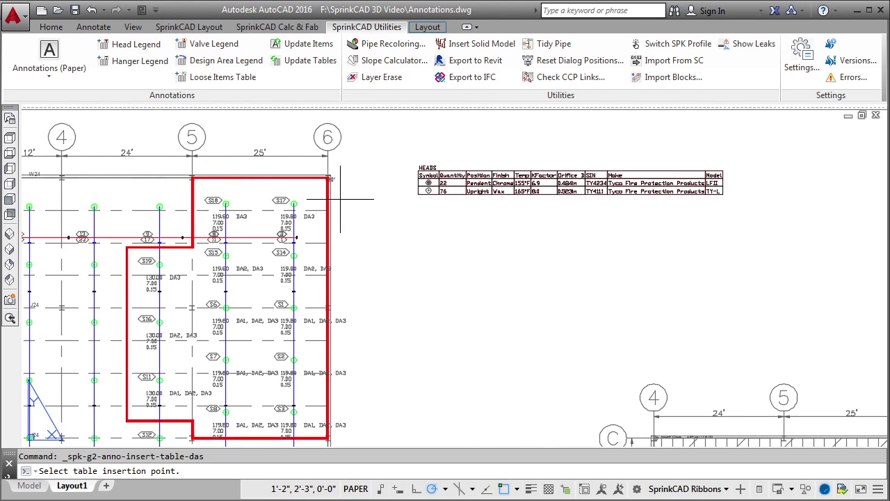
{"action": "left_click", "coordinate": [415, 245]}
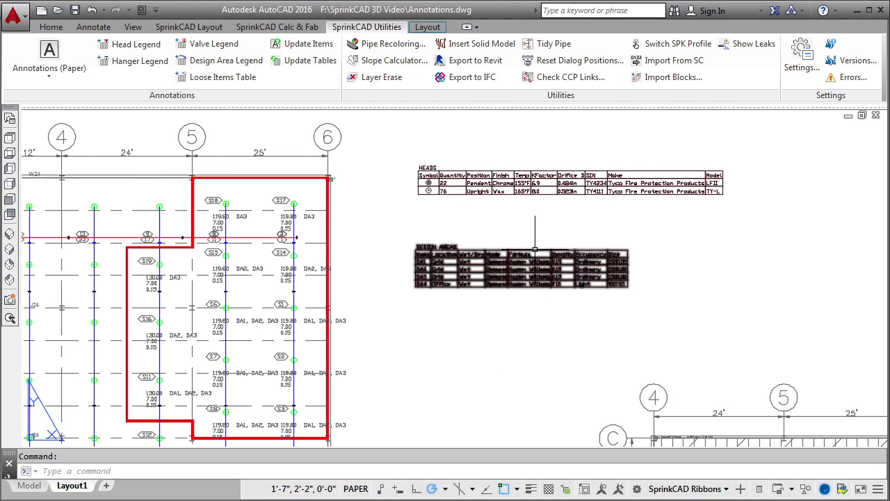
{"action": "scroll", "coordinate": [518, 247], "scroll_direction": "up", "scroll_amount": 5}
{"action": "scroll", "coordinate": [513, 247], "scroll_direction": "up", "scroll_amount": 1}
{"action": "scroll", "coordinate": [423, 280], "scroll_direction": "up", "scroll_amount": 1}
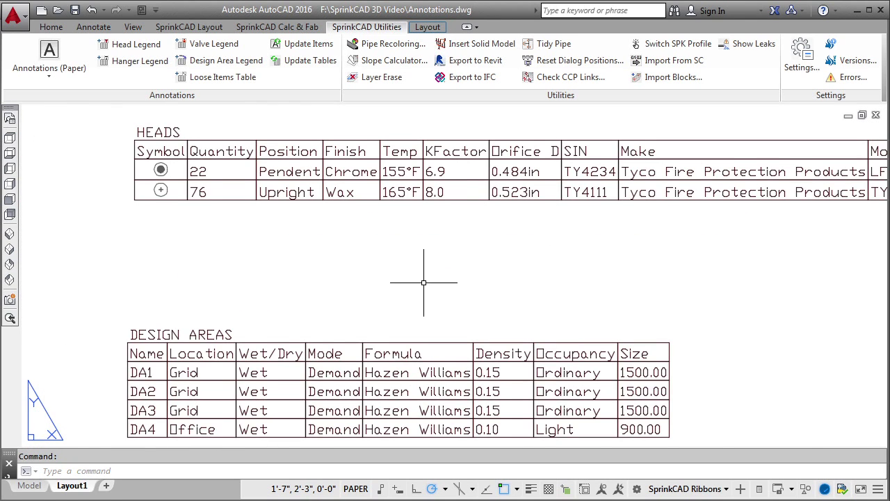
{"action": "scroll", "coordinate": [423, 280], "scroll_direction": "down", "scroll_amount": 1}
{"action": "middle_click_drag", "start_coordinate": [378, 313], "coordinate": [349, 271]}
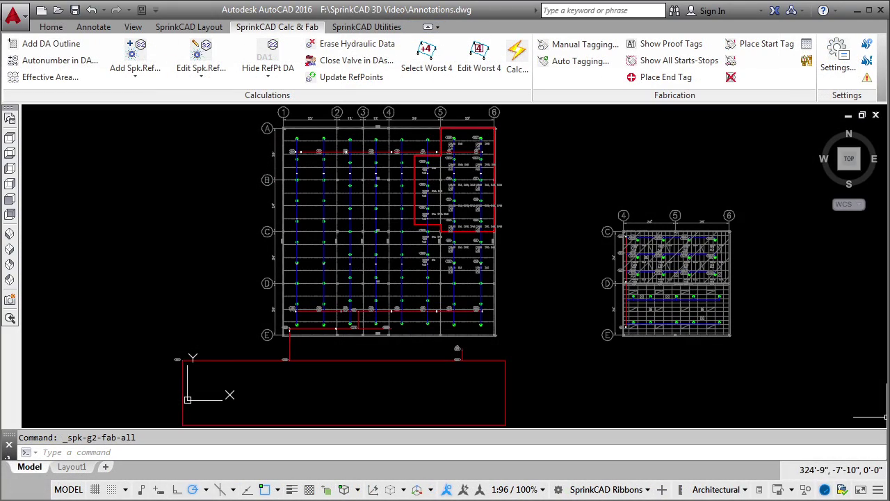
Open the fabrication listing for the whole drawing, examine welded pipe A2 in group A, and close it without saving.
{"action": "left_click", "coordinate": [806, 61]}
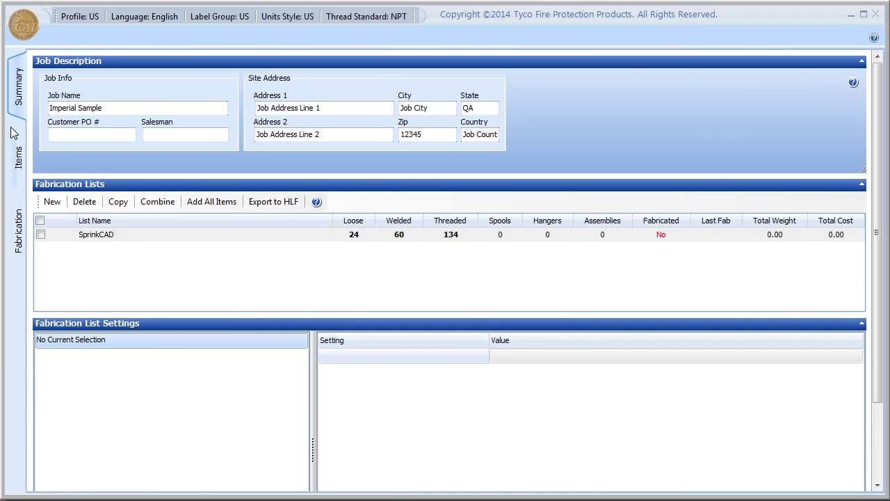
{"action": "left_click", "coordinate": [19, 155]}
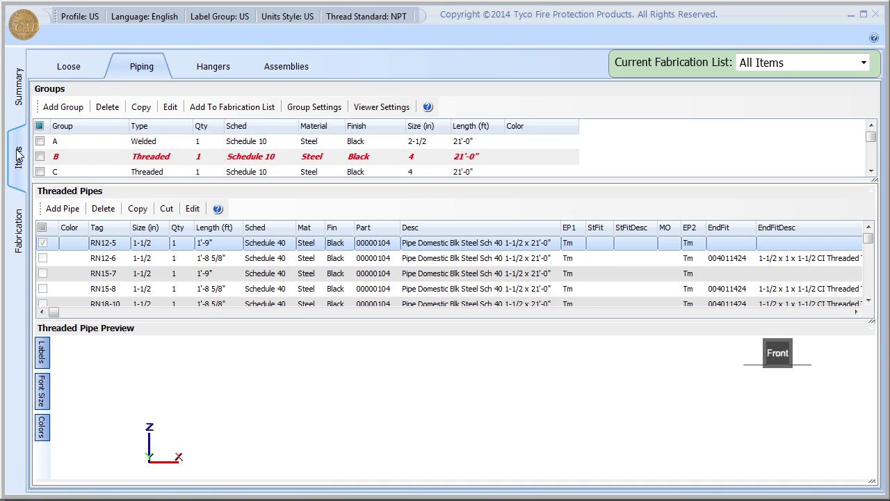
{"action": "left_click", "coordinate": [119, 141]}
{"action": "left_click", "coordinate": [69, 258]}
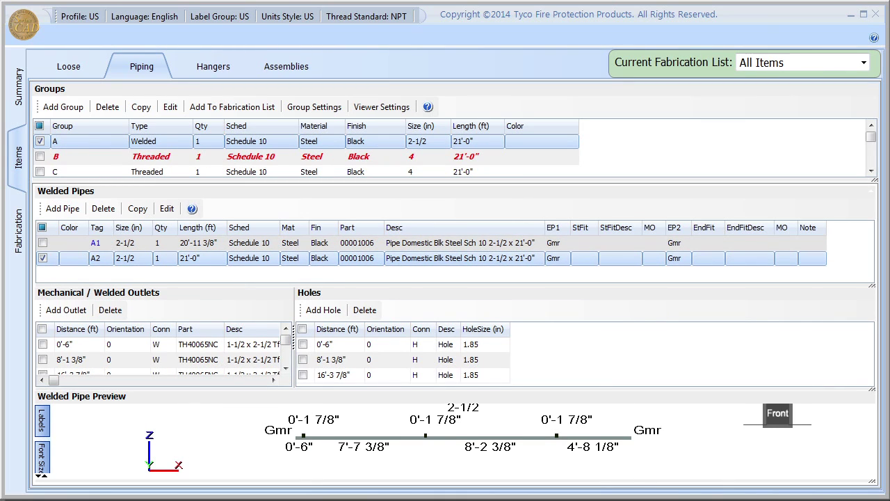
{"action": "left_click", "coordinate": [875, 17]}
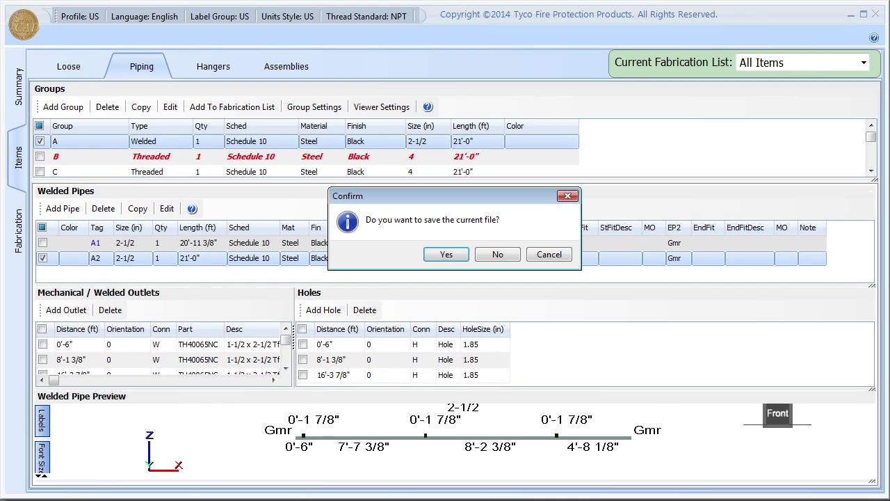
{"action": "left_click", "coordinate": [499, 254]}
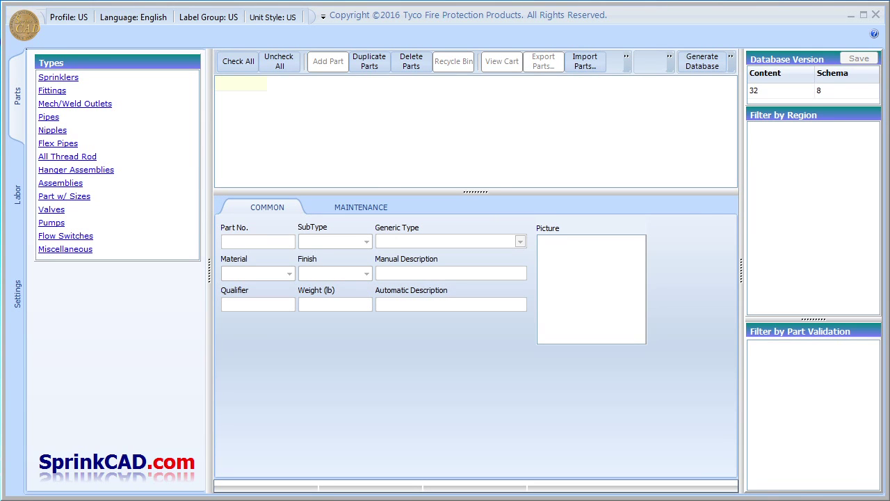
In the SprinkCAD parts database, filter the fittings to Fig.510 Grv 90 with a 4-inch outlet and select part 51040S.
{"action": "left_click", "coordinate": [53, 90]}
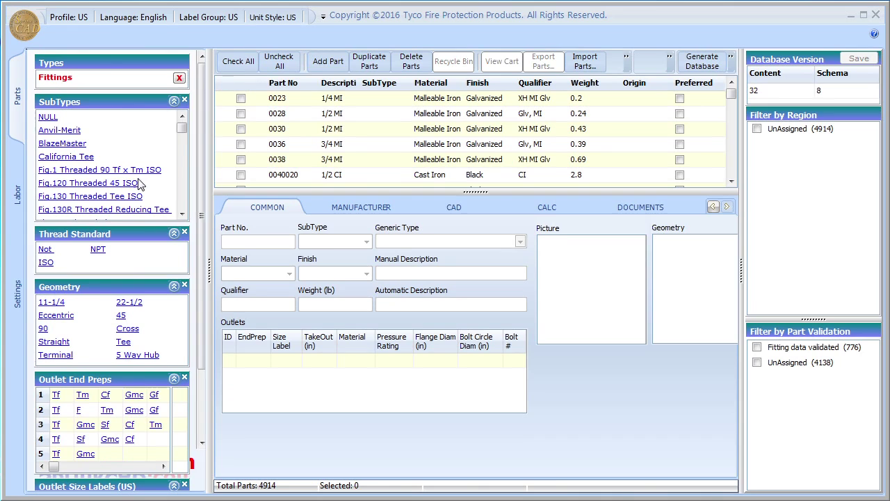
{"action": "scroll", "coordinate": [180, 131], "scroll_direction": "down", "scroll_amount": 3}
{"action": "left_click", "coordinate": [181, 213]}
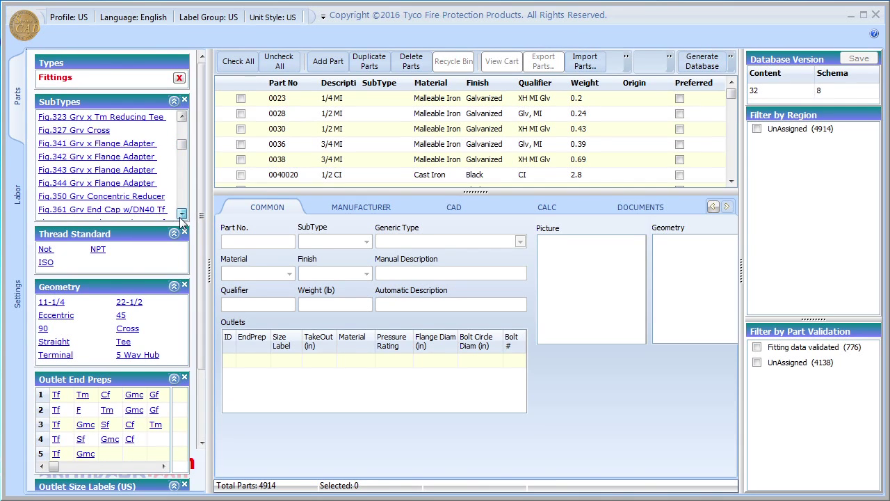
{"action": "scroll", "coordinate": [182, 221], "scroll_direction": "down", "scroll_amount": 2}
{"action": "left_click", "coordinate": [82, 127]}
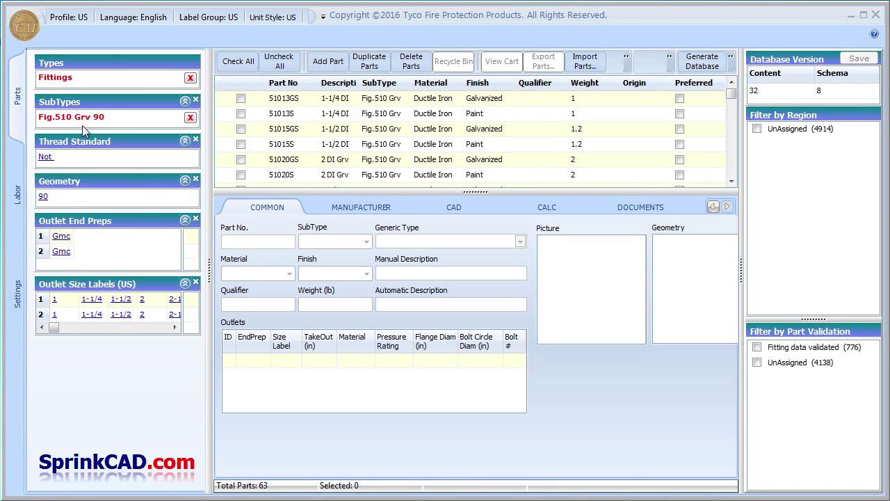
{"action": "left_click", "coordinate": [175, 327]}
{"action": "left_click", "coordinate": [175, 327]}
{"action": "left_click", "coordinate": [175, 327]}
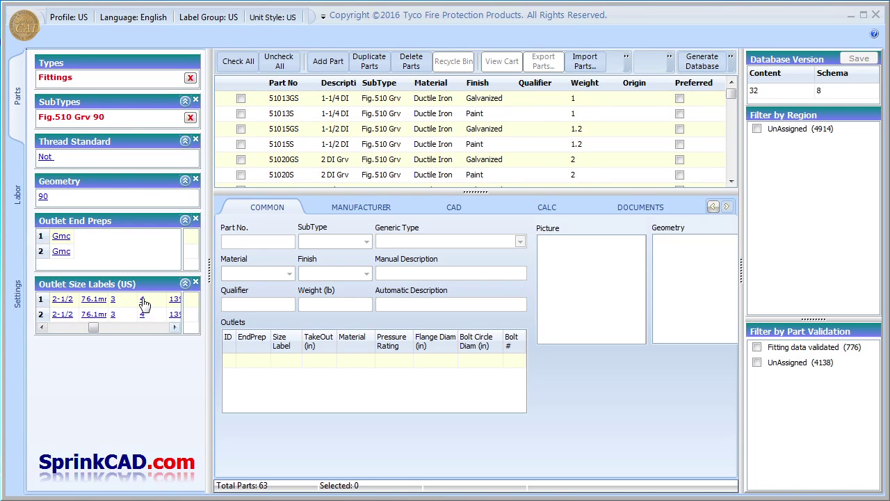
{"action": "left_click", "coordinate": [143, 301]}
{"action": "left_click", "coordinate": [416, 113]}
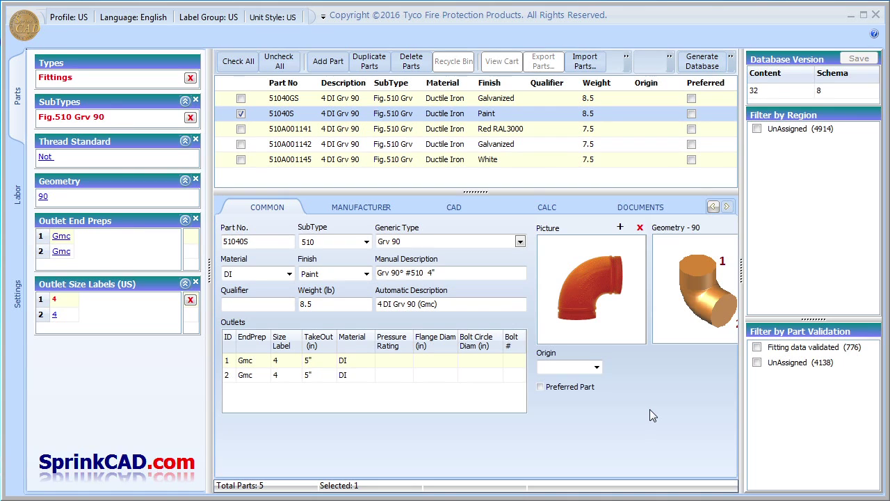
Examine part 51040S's CAD geometry and hydraulic equivalent length data, returning to its common properties.
{"action": "left_click", "coordinate": [449, 208]}
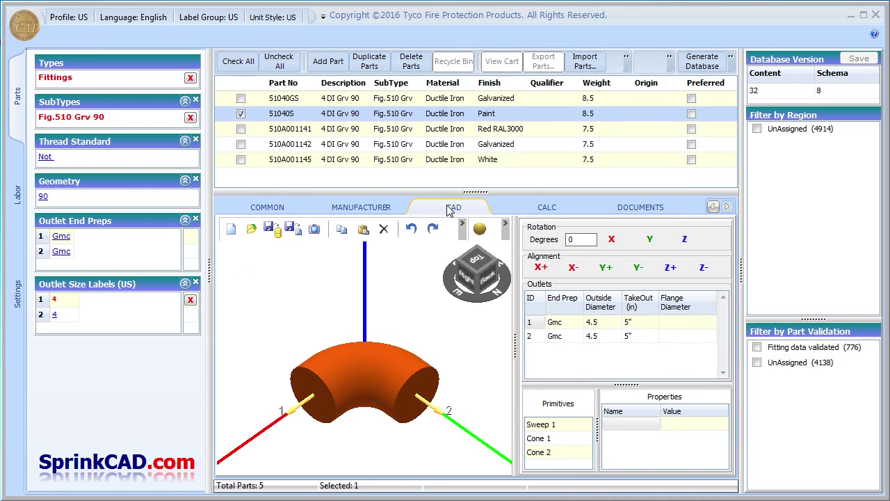
{"action": "left_click", "coordinate": [550, 210]}
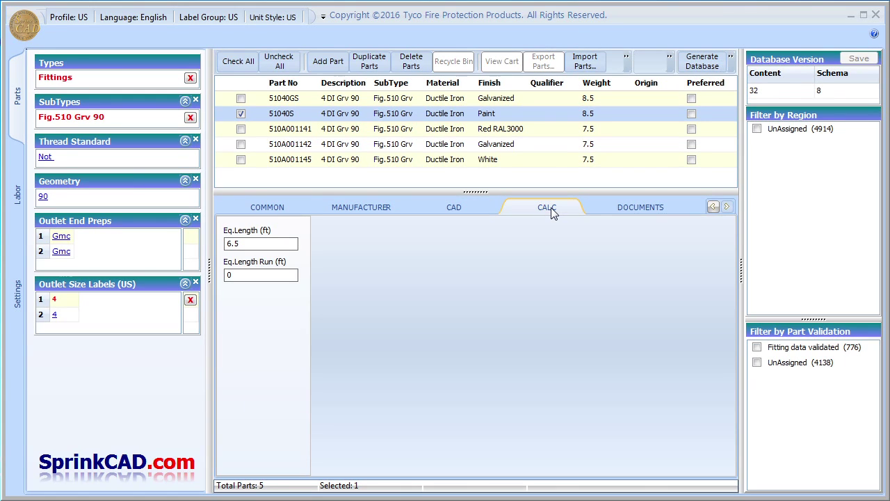
{"action": "left_click", "coordinate": [270, 209]}
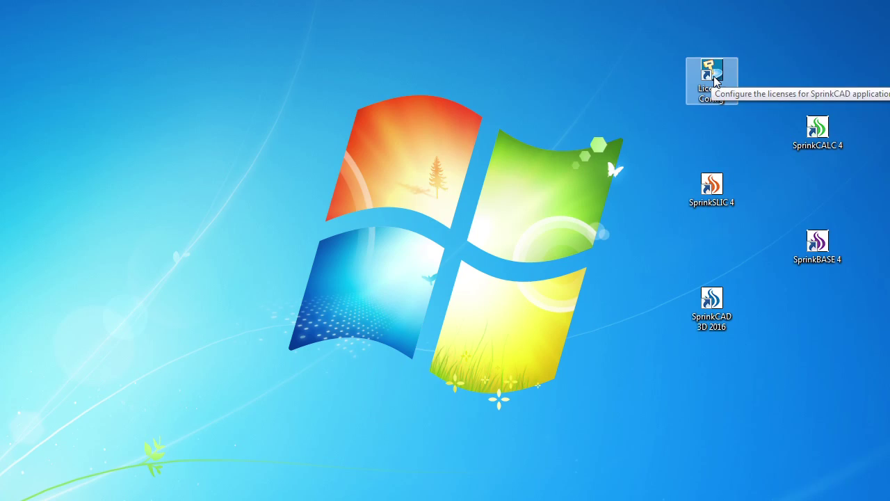
Open the TycoFP License Configuration from the desktop and renew the individual SprinkCAD license on the hard disk device.
{"action": "double_click", "coordinate": [712, 79]}
{"action": "left_click", "coordinate": [384, 178]}
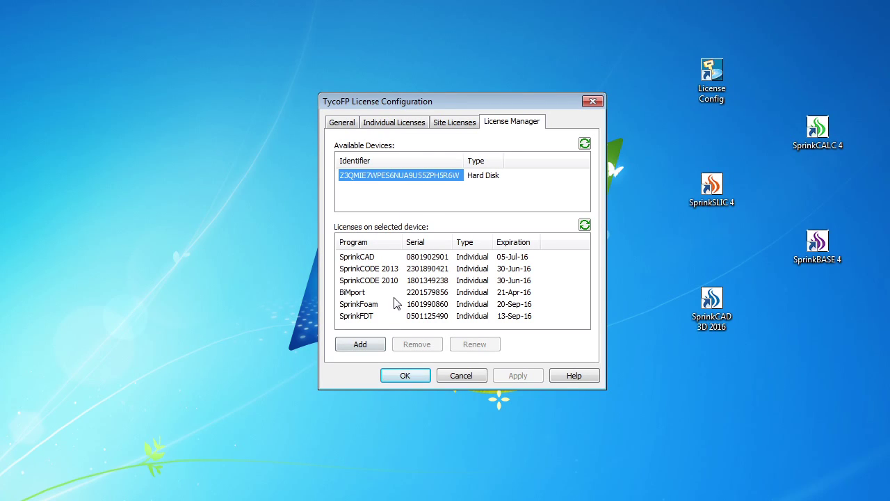
{"action": "left_click", "coordinate": [358, 257]}
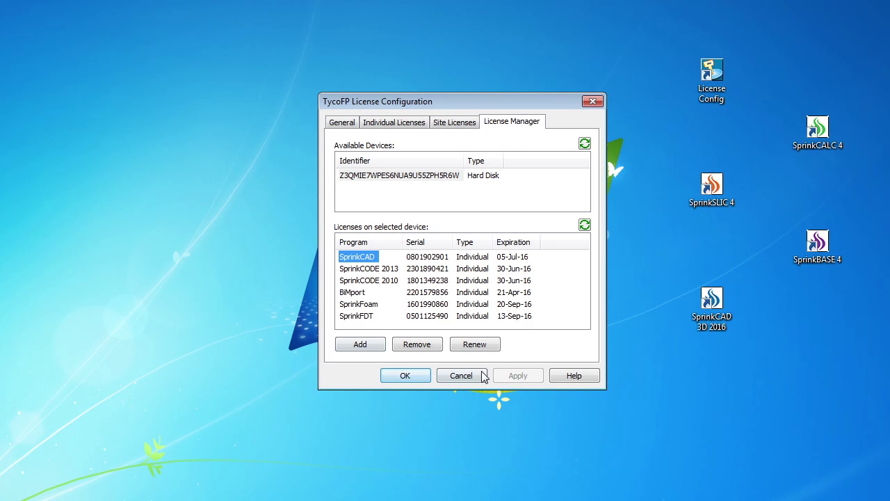
{"action": "left_click", "coordinate": [480, 346]}
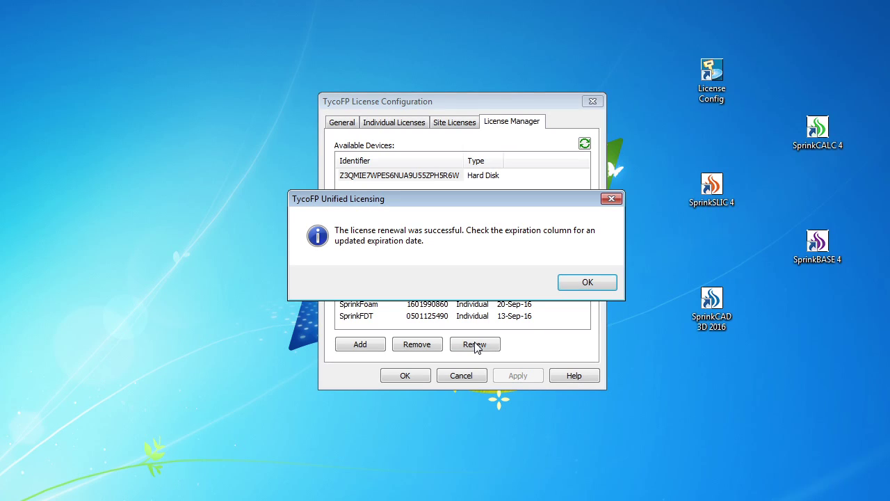
{"action": "left_click", "coordinate": [583, 283]}
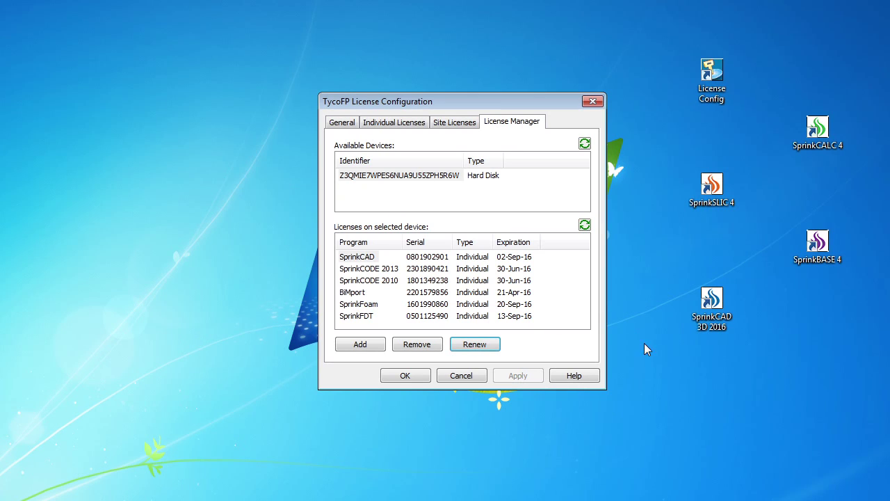